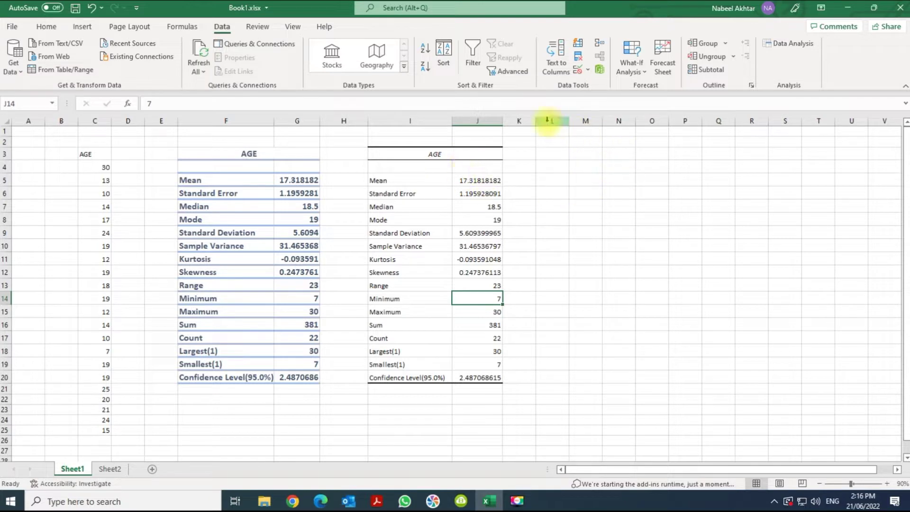
Widen column K beside the statistics table and select the AGE header with all age values.
drag(537, 120, 578, 120)
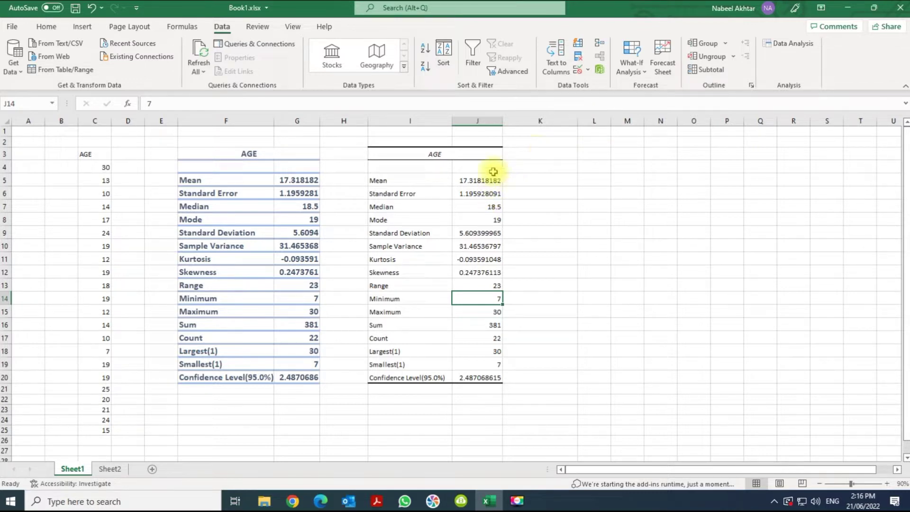
drag(95, 169, 95, 364)
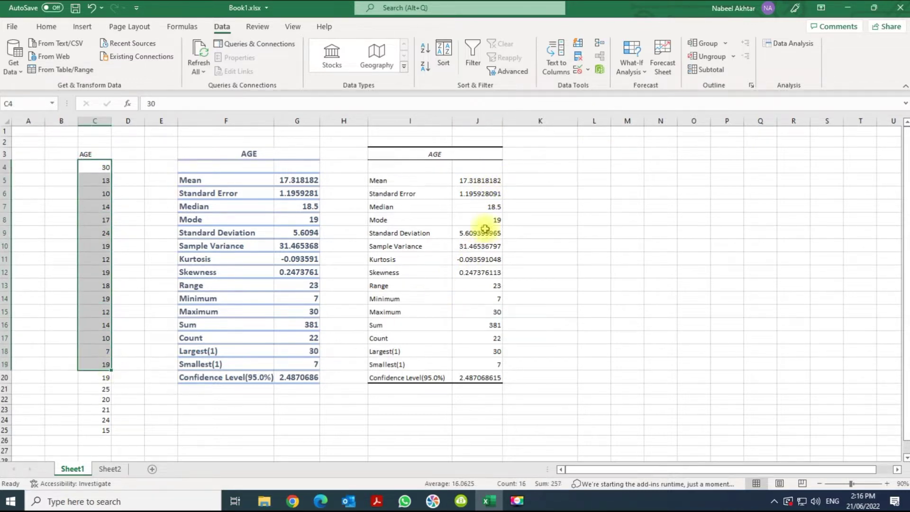
click(532, 180)
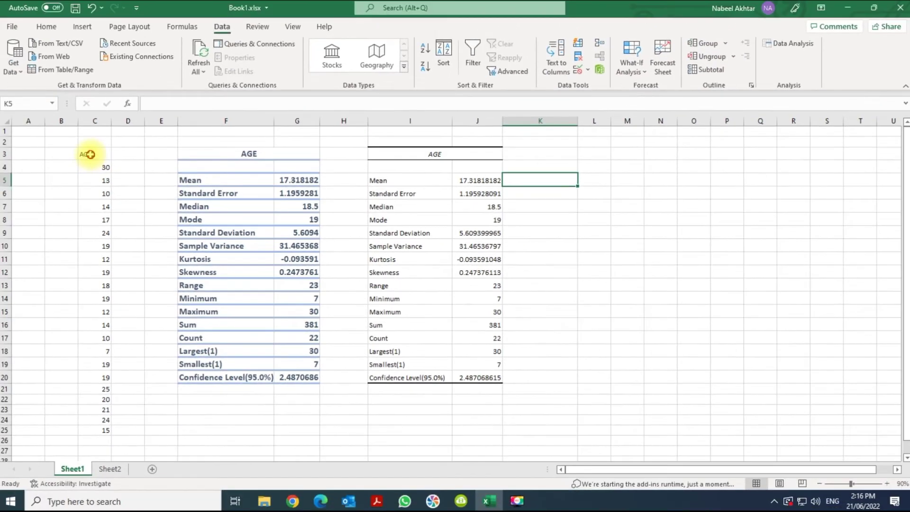
drag(89, 155, 105, 430)
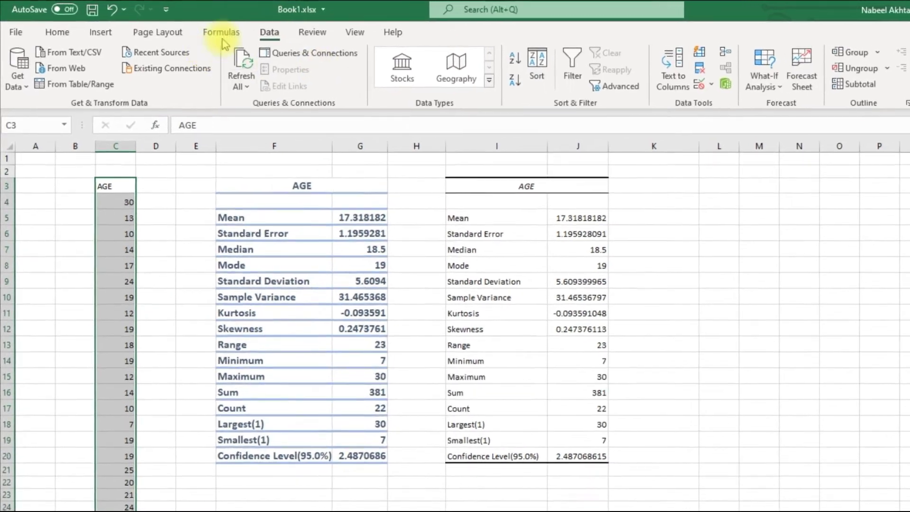
Define the name AgeData for the selected AGE range C3:C25.
click(194, 28)
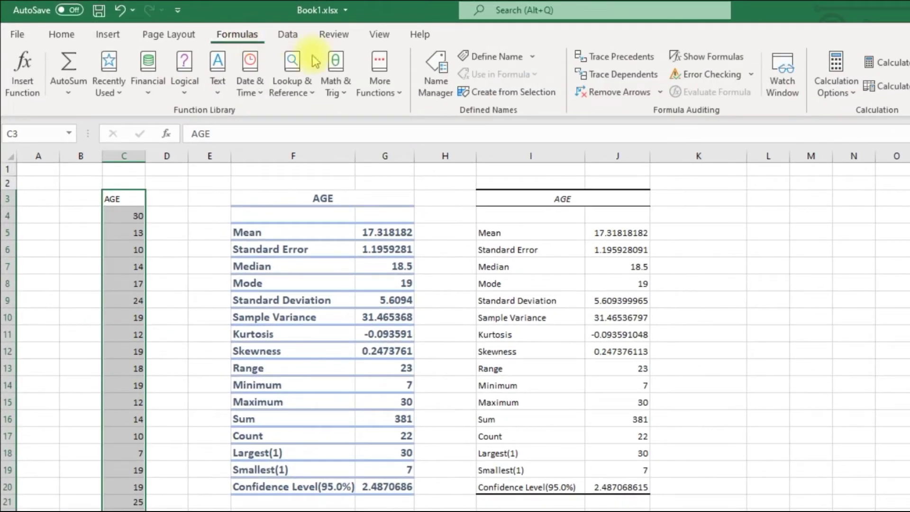
click(514, 61)
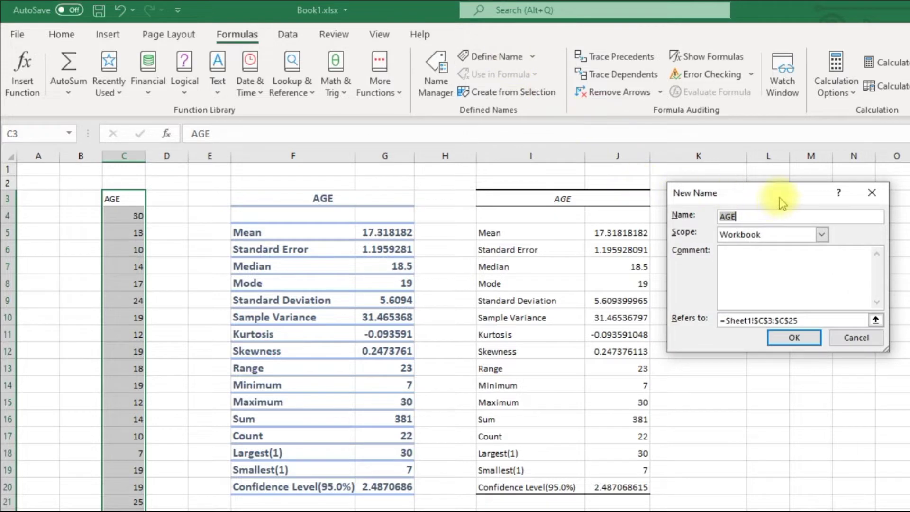
text(AgeData)
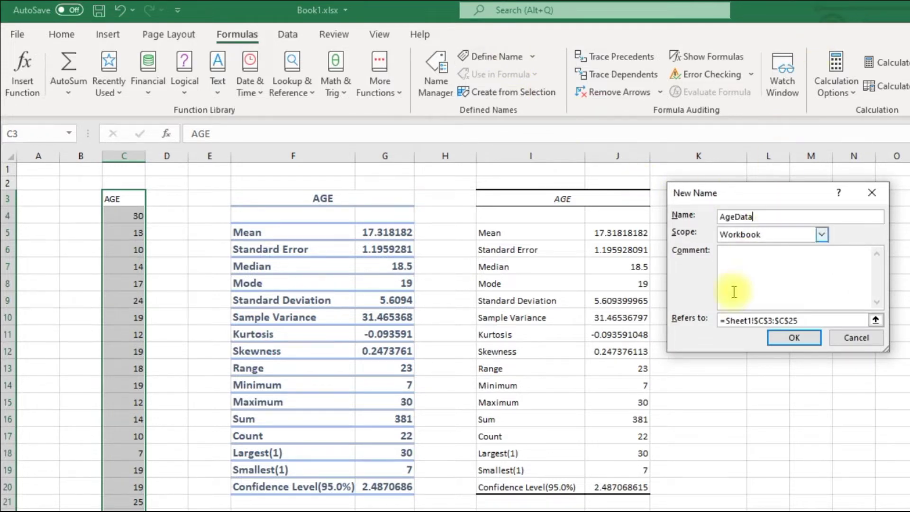
click(795, 339)
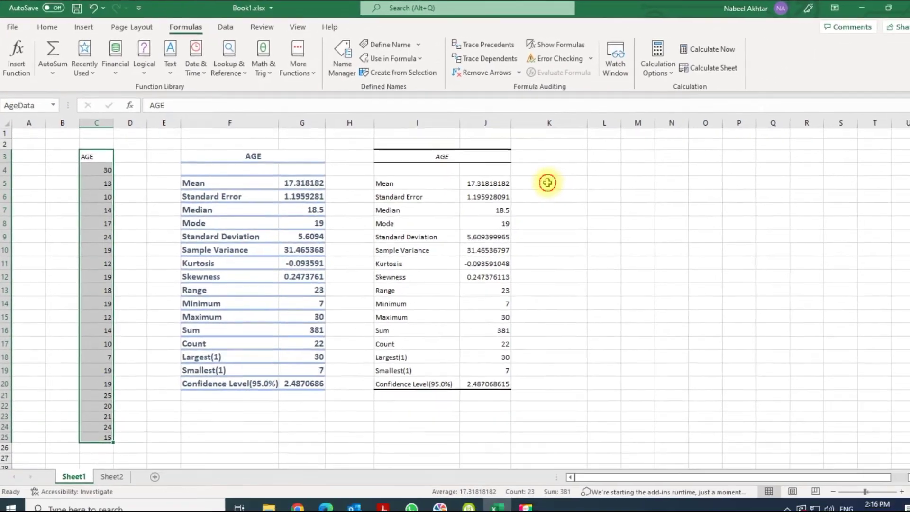
Enter =AVERAGE(AgeData) in K5 beside Mean, returning 17.31818182.
click(626, 208)
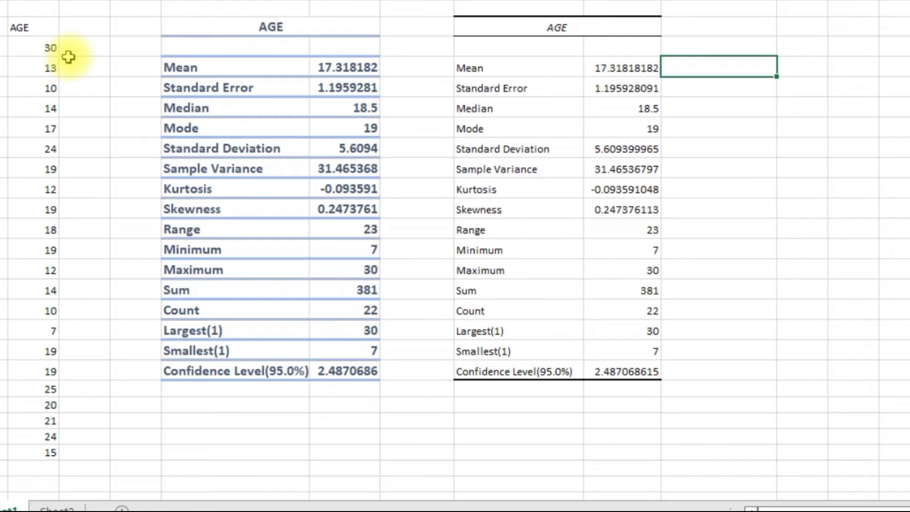
text(=ave)
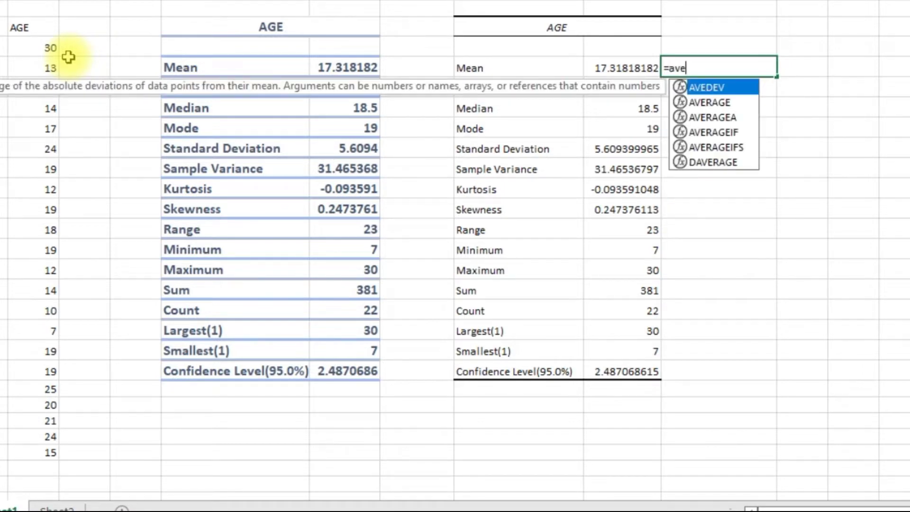
text(rage)
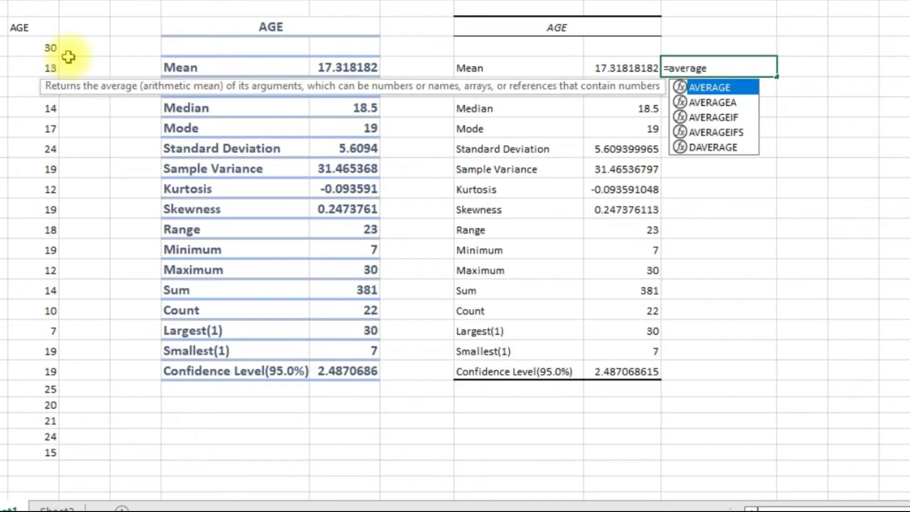
text(()
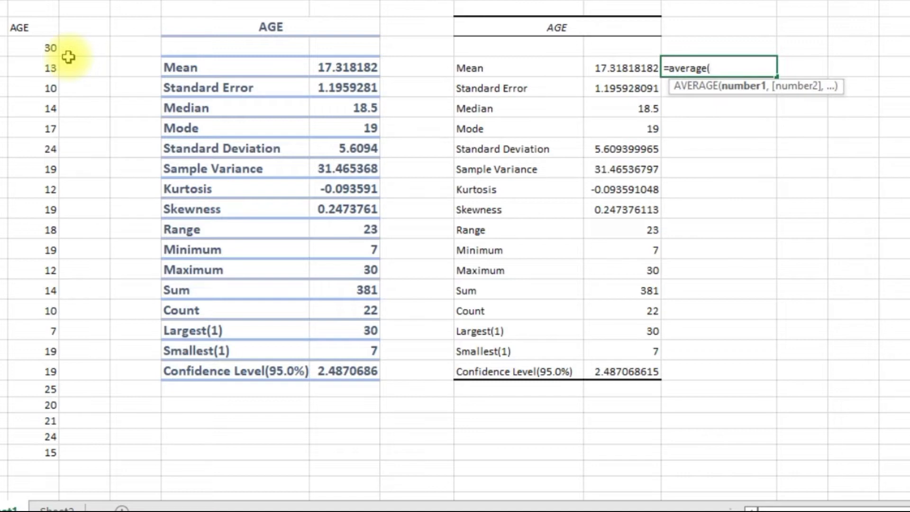
text(ag)
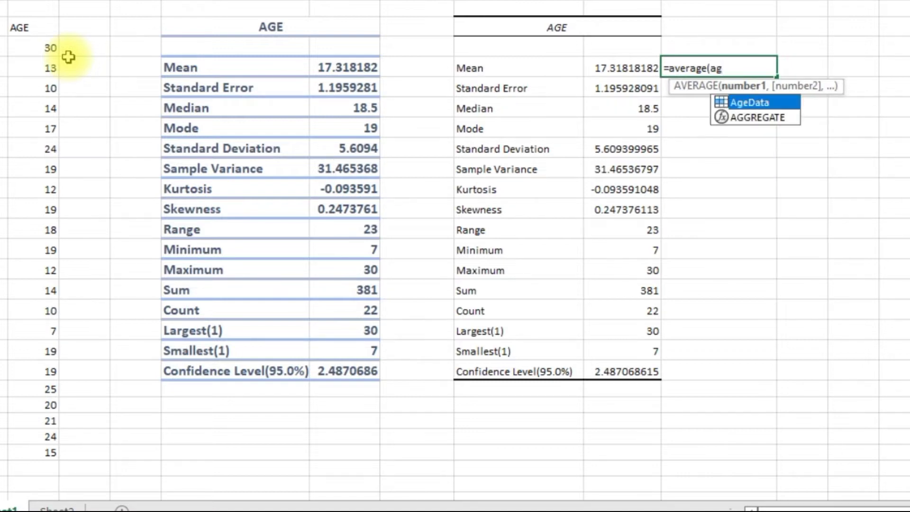
key(Tab)
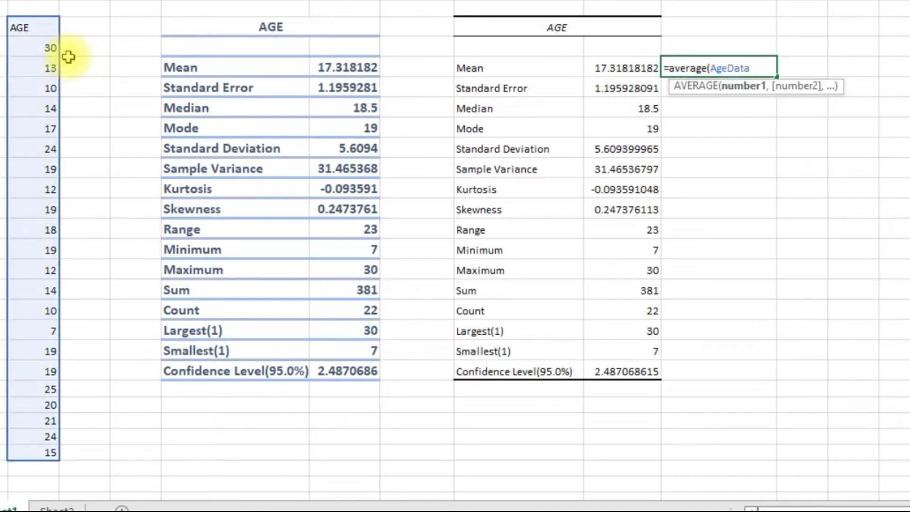
text())
key(Return)
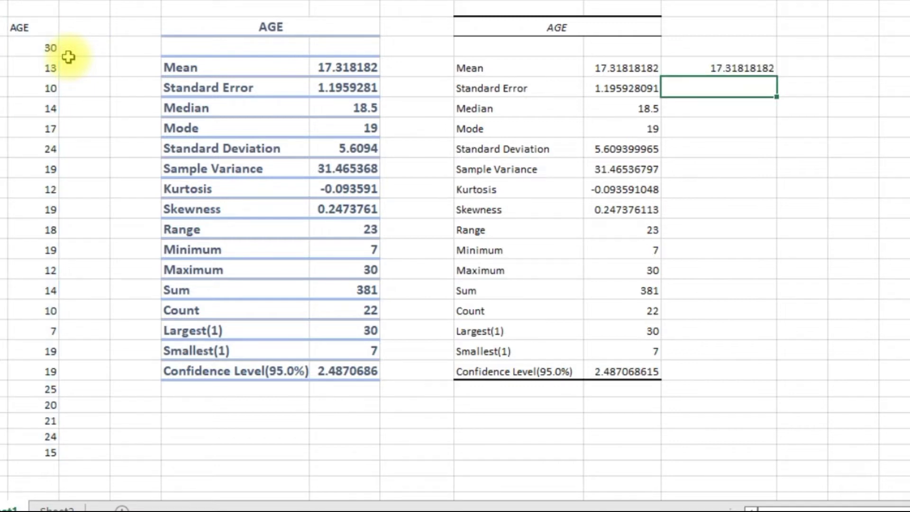
key(Up)
key(Left)
key(Right)
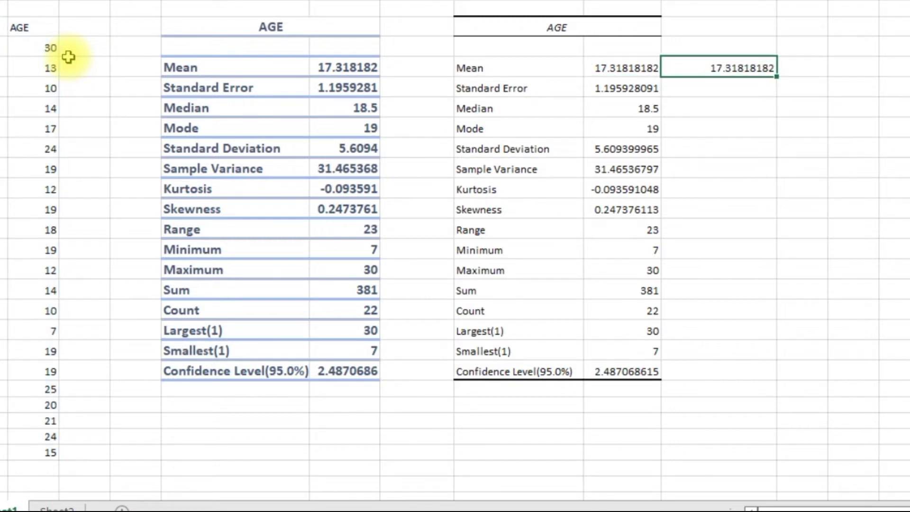
key(Down)
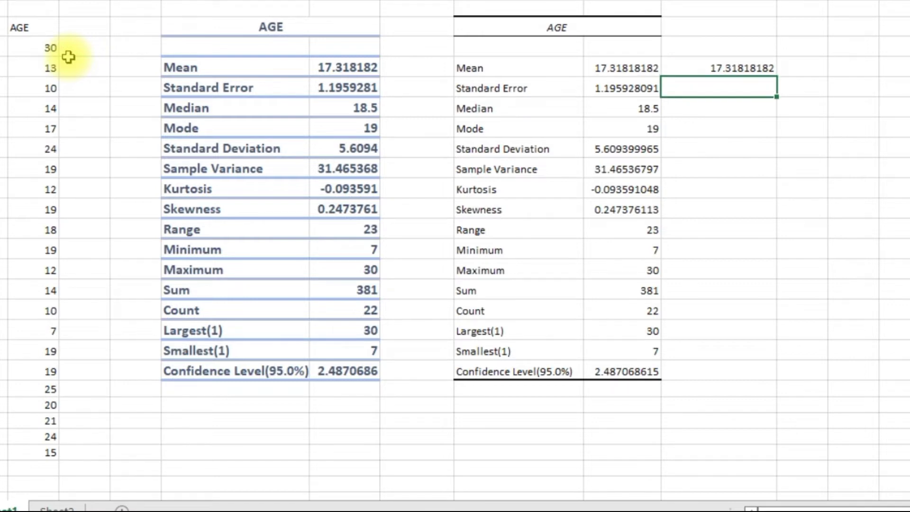
Enter =STDEV.S(AgeData)/SQRT(COUNT(AgeData)) beside Standard Error, returning 1.195928091.
text(=stdev.s()
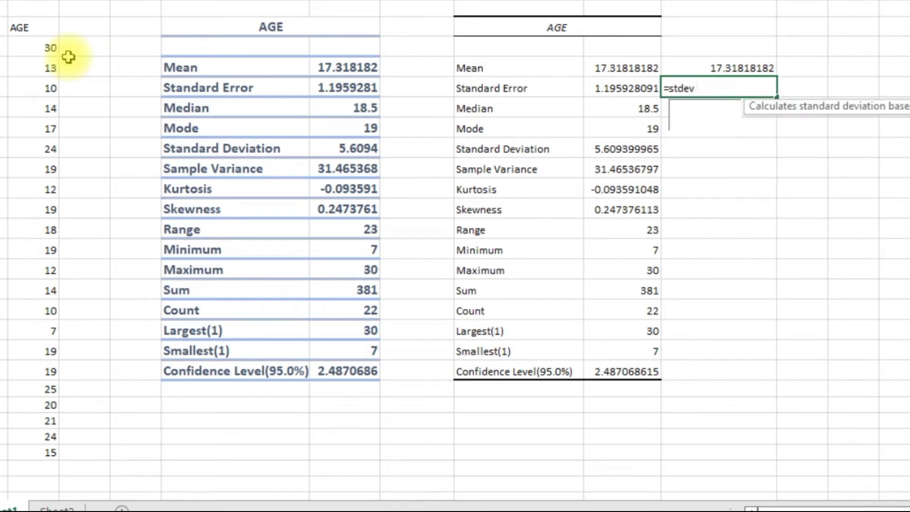
text(age)
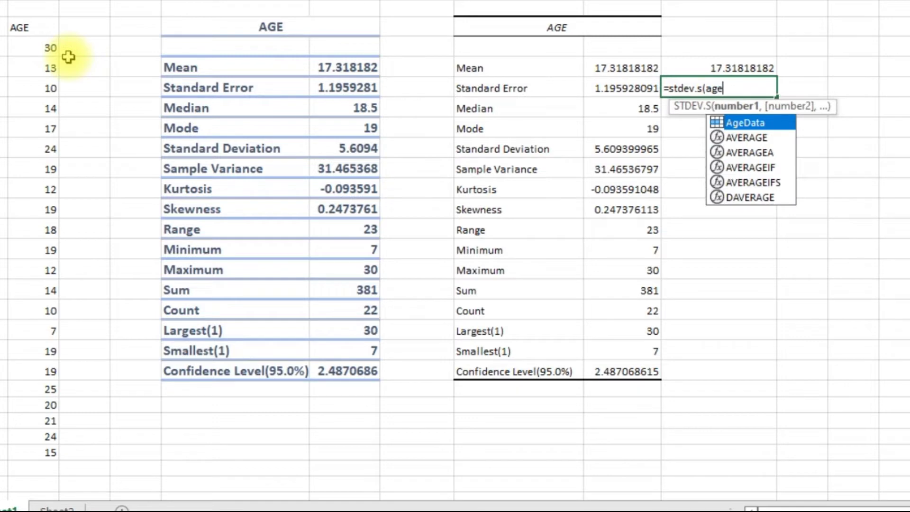
key(Tab)
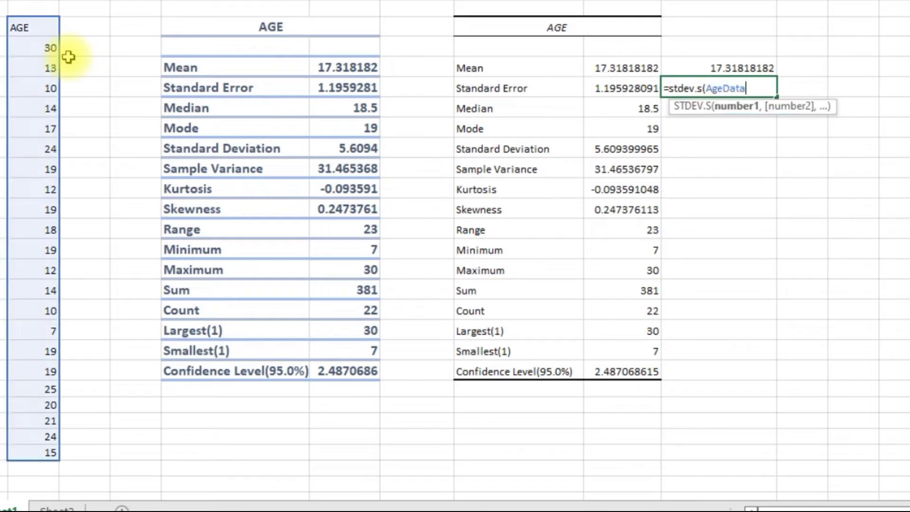
text())
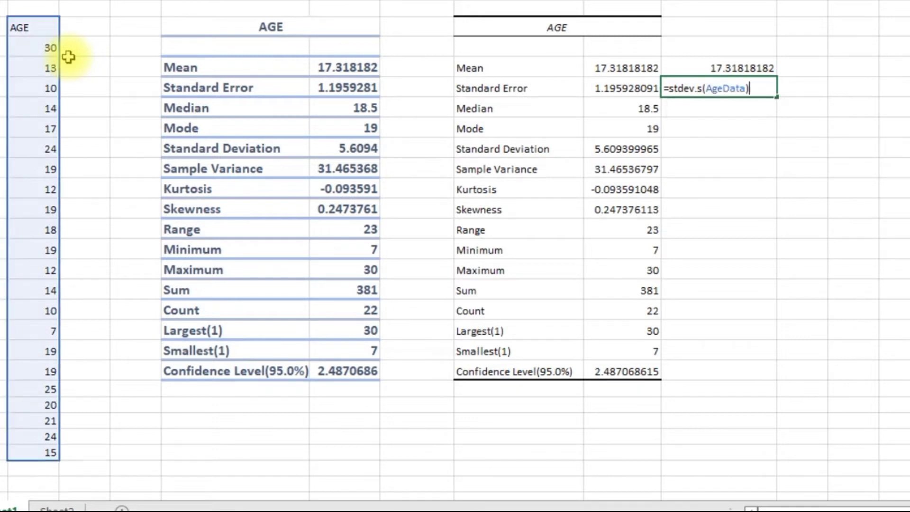
text(/sq)
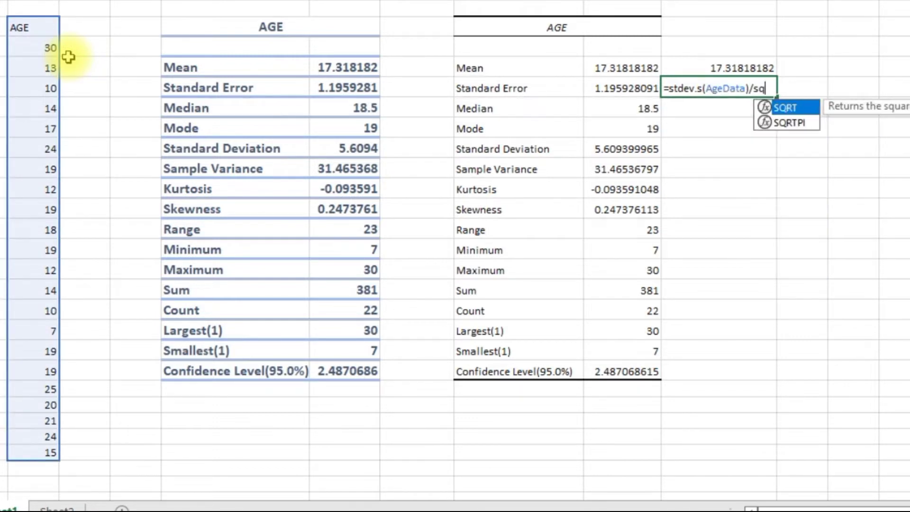
key(Tab)
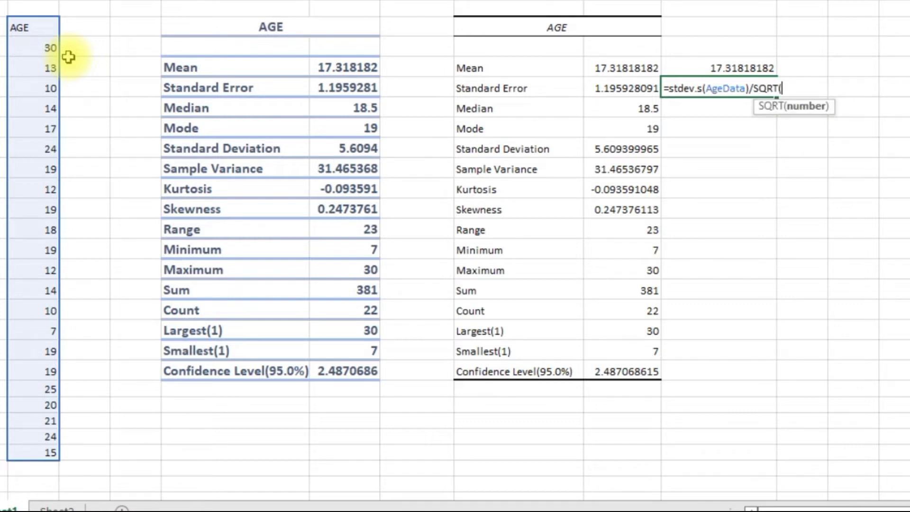
text((count)
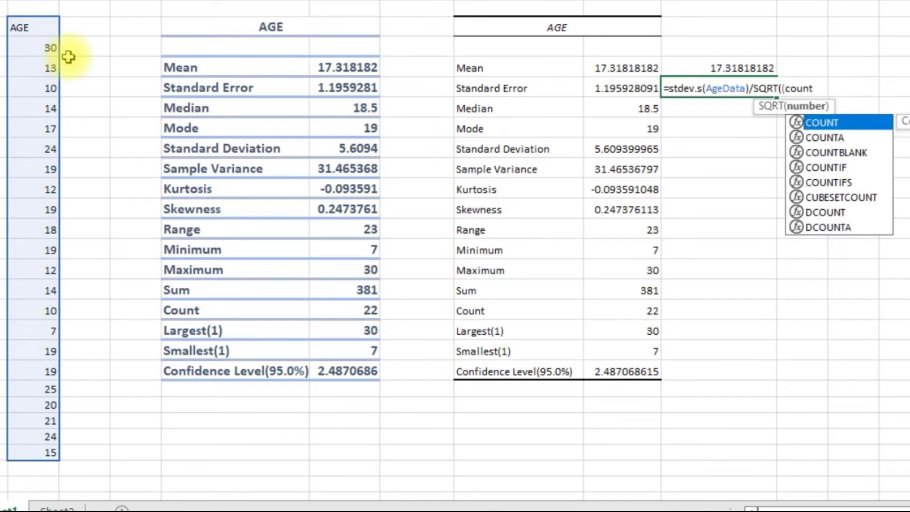
text((age)
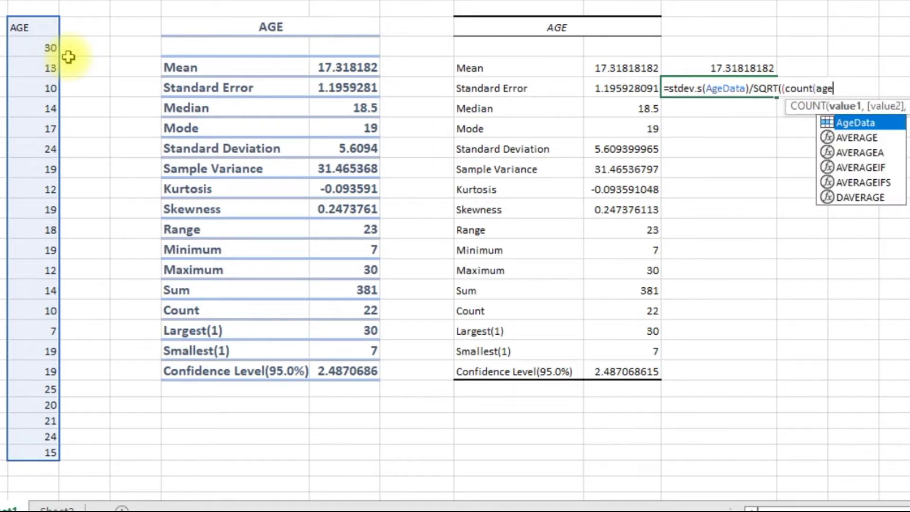
key(Tab)
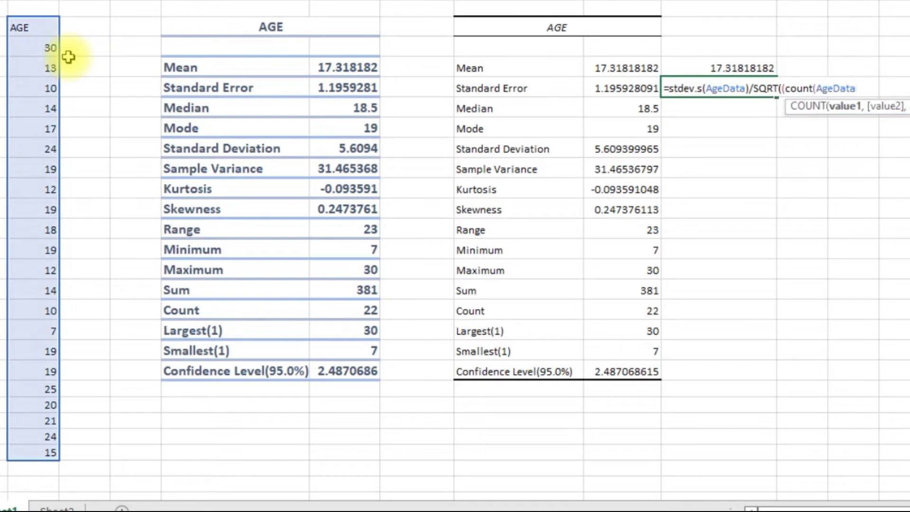
text()))
key(Return)
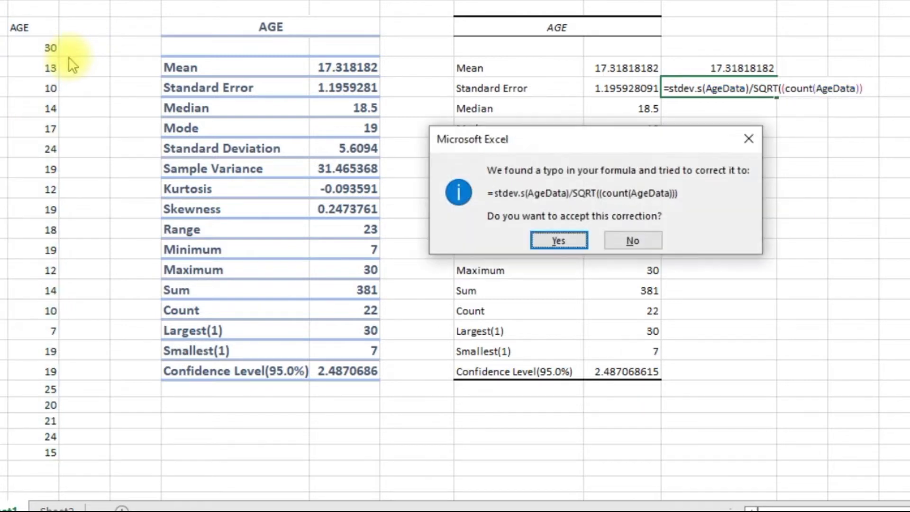
key(Return)
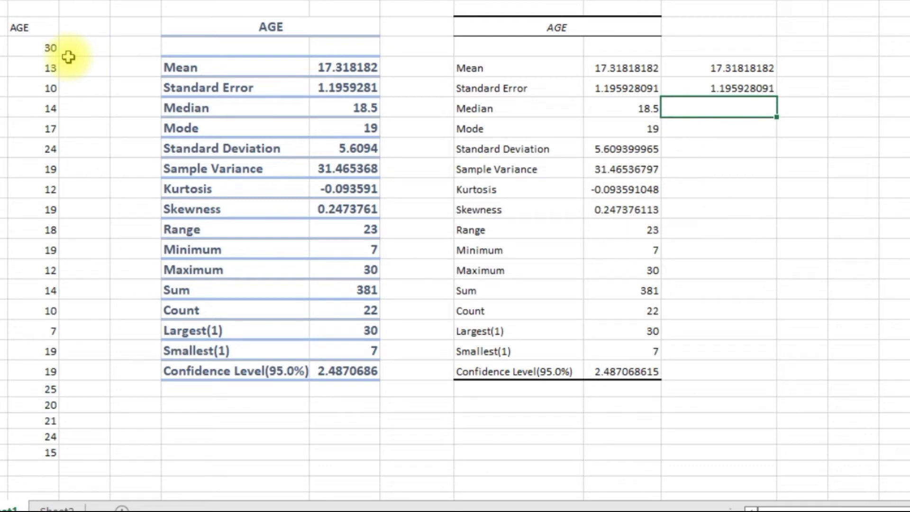
key(Up)
Enter =MEDIAN(AgeData) in the Median row, returning 18.5.
key(Down)
text(=medi)
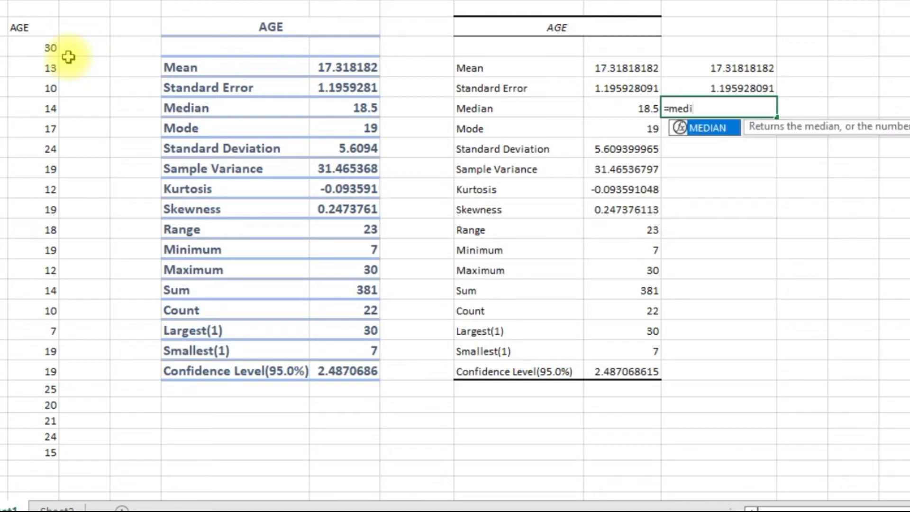
key(Tab)
text(age)
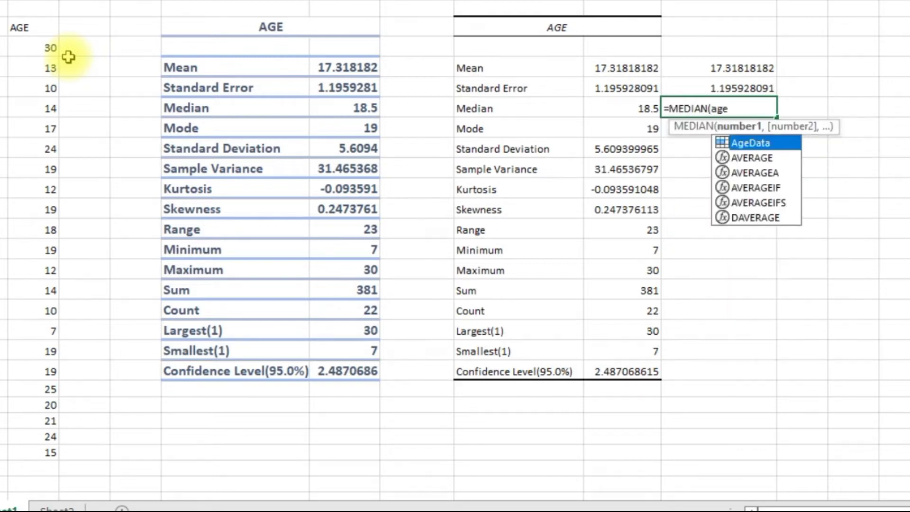
key(Tab)
text())
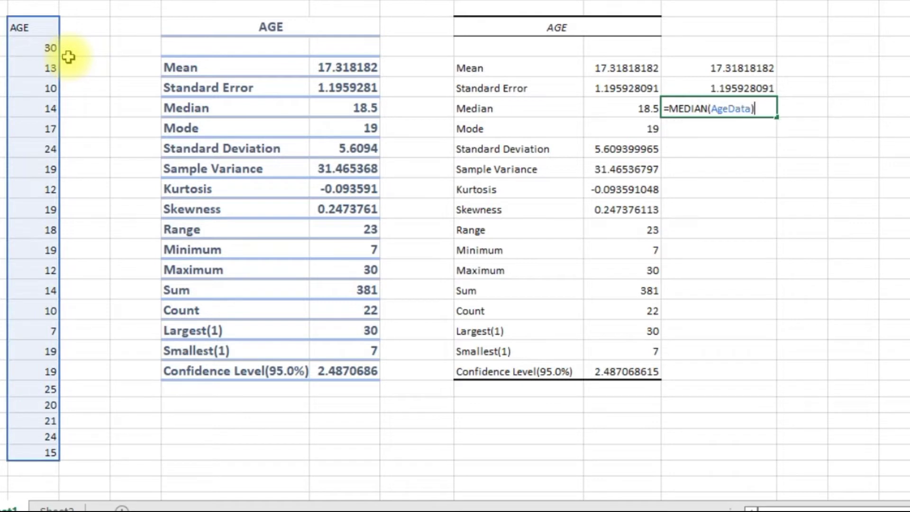
key(Return)
Enter =MODE.SNGL(AgeData) in the Mode row, returning 19.
text(=)
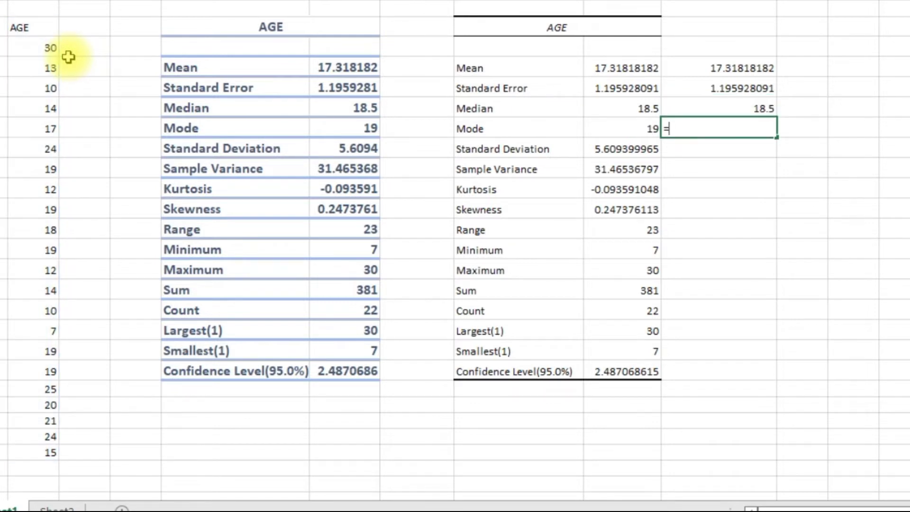
text(mode)
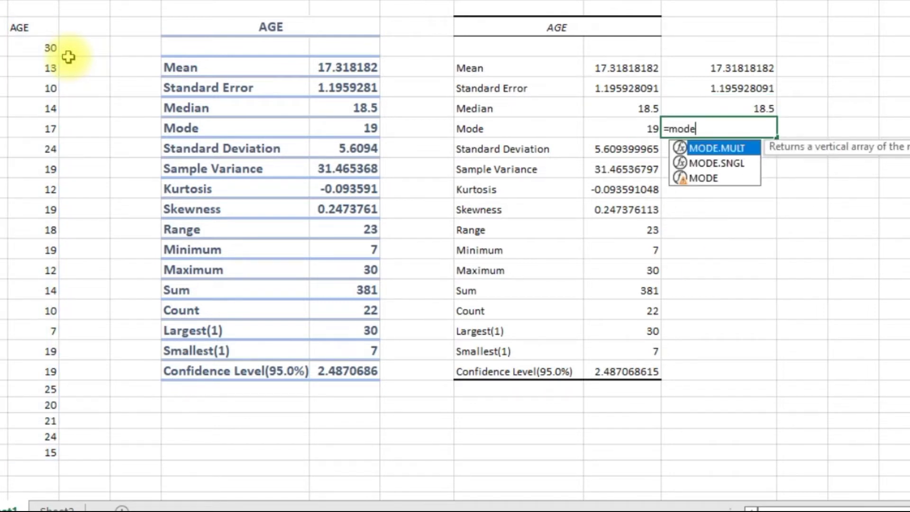
text(.sn)
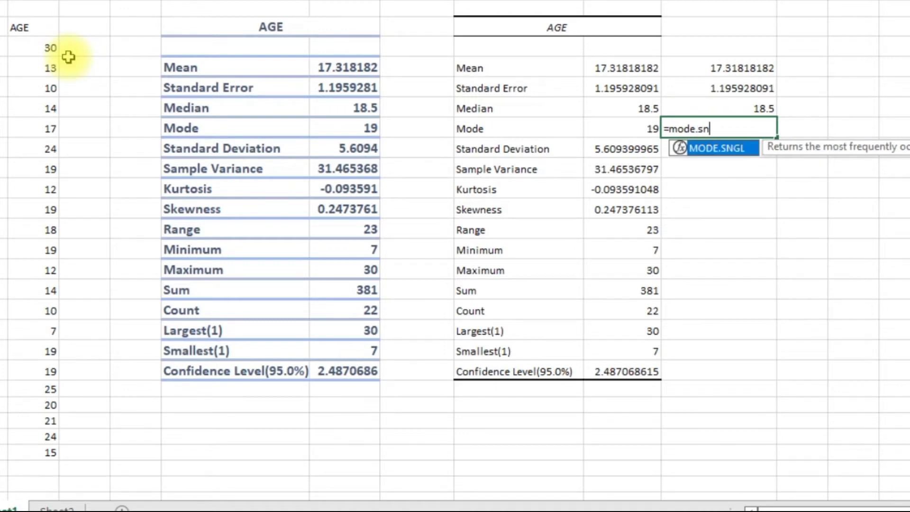
key(Tab)
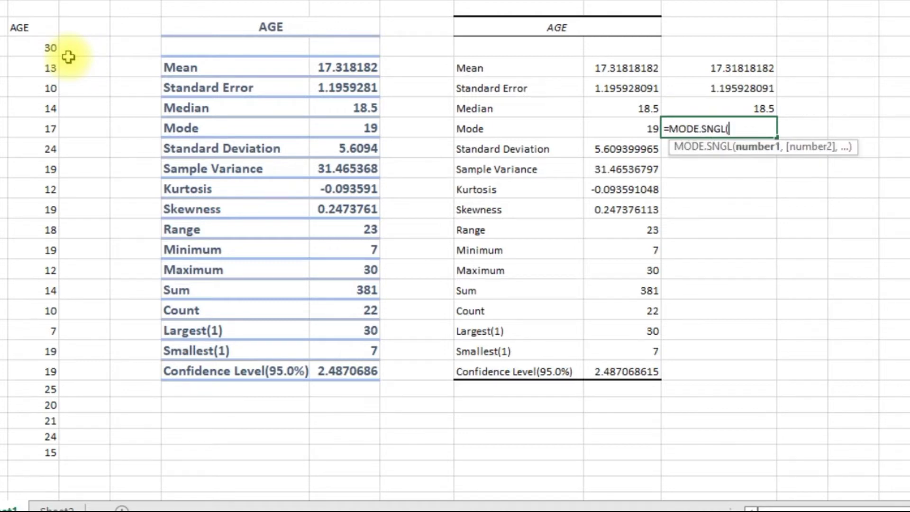
text(age)
key(Tab)
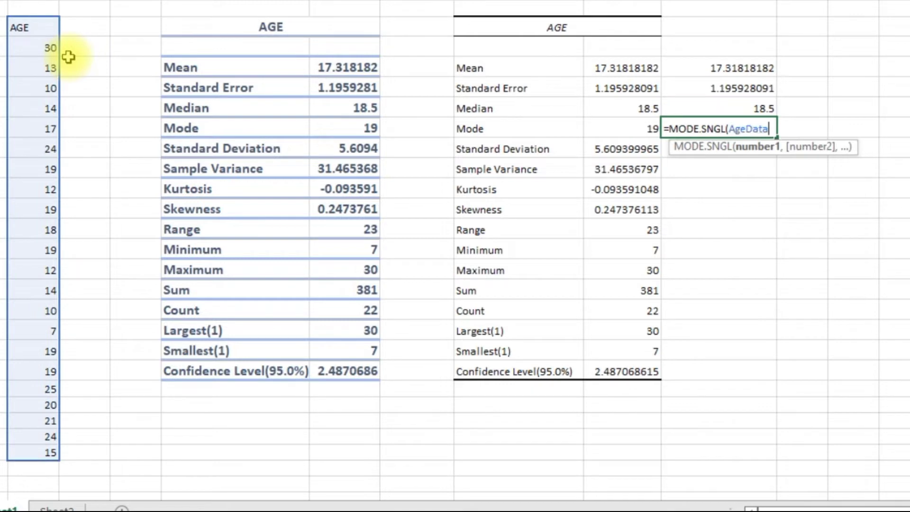
text())
key(Return)
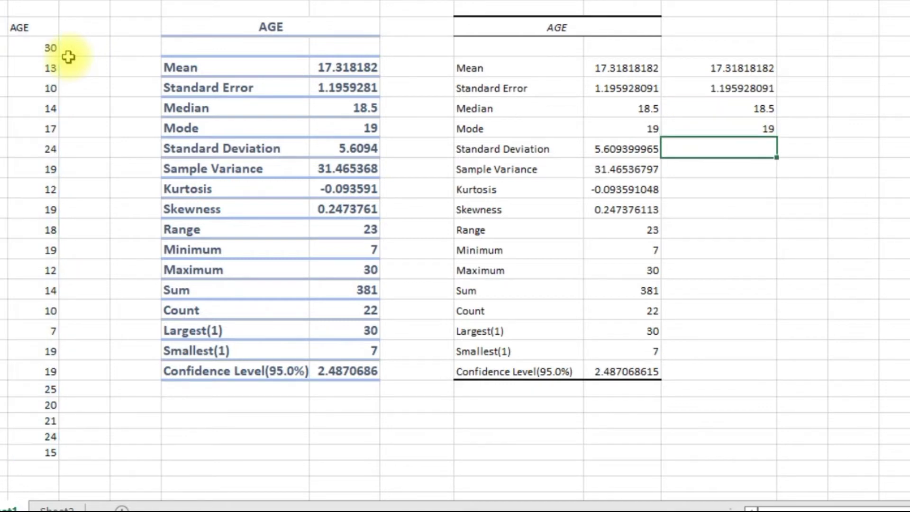
Enter =STDEV.S(AgeData) and =VAR.S(AgeData), returning 5.609399965 and 31.46536797.
text(=)
text(st)
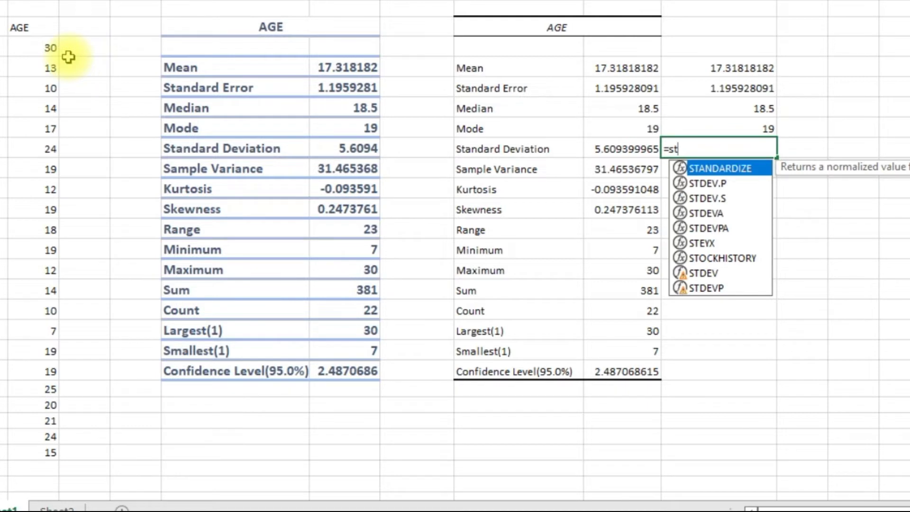
key(Down)
key(Down)
key(Tab)
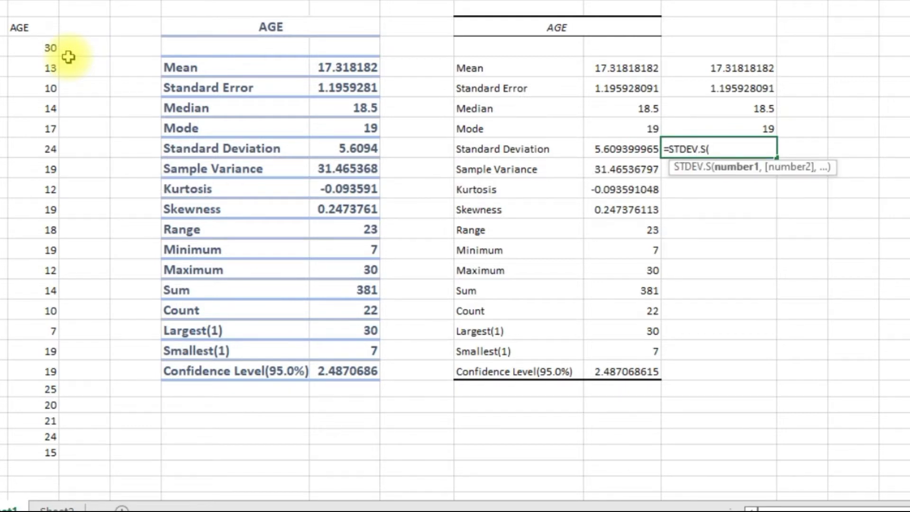
text(ageda)
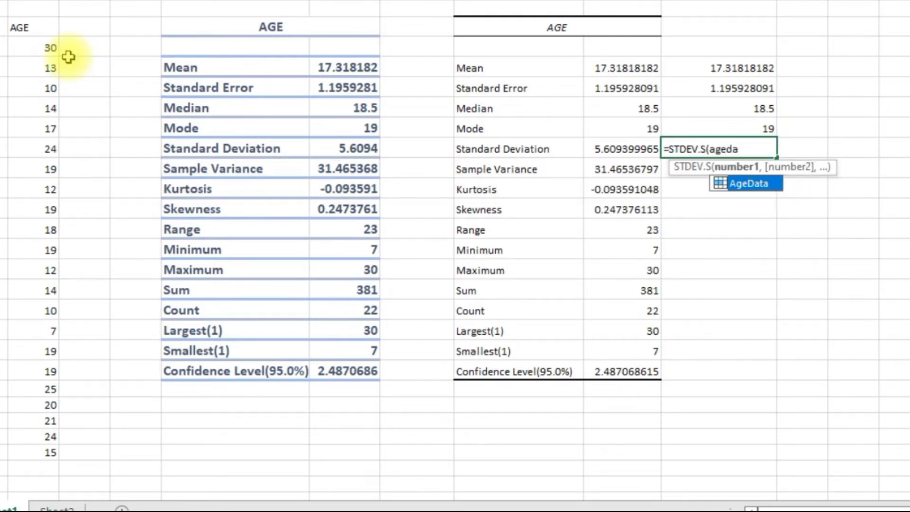
text(ta))
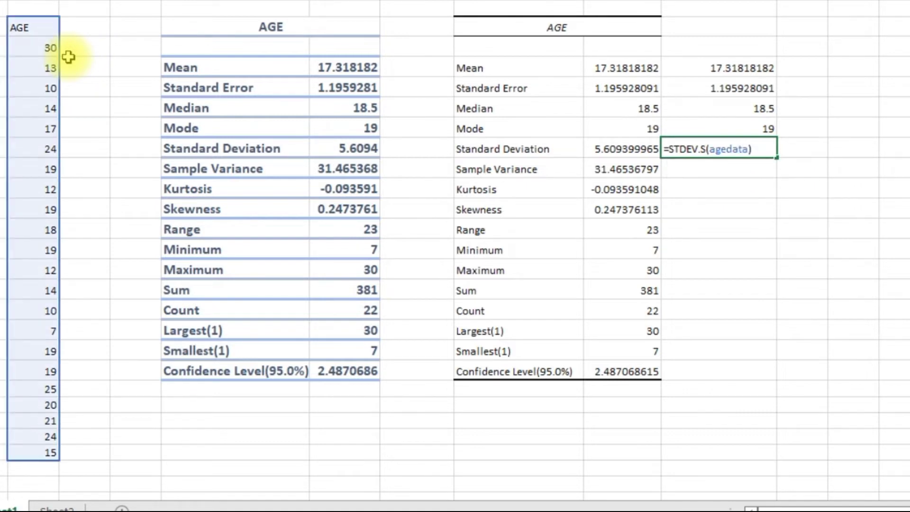
key(Return)
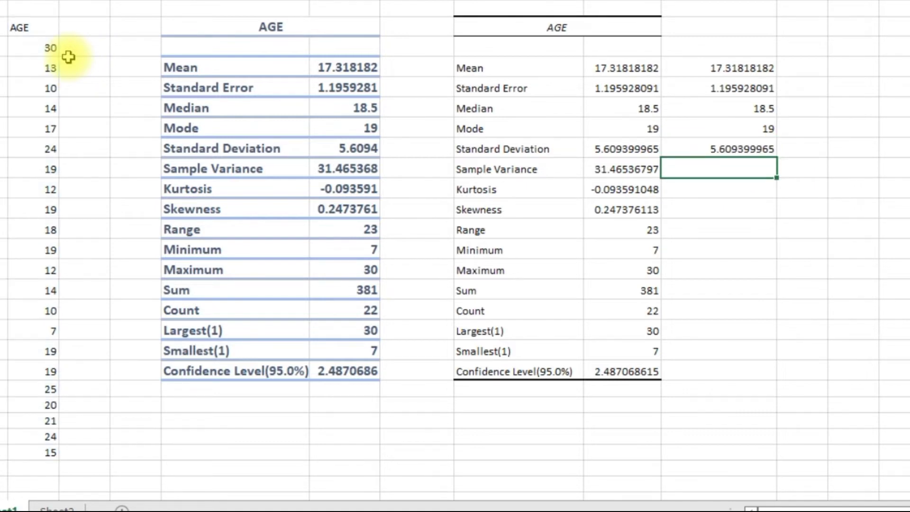
text(=va)
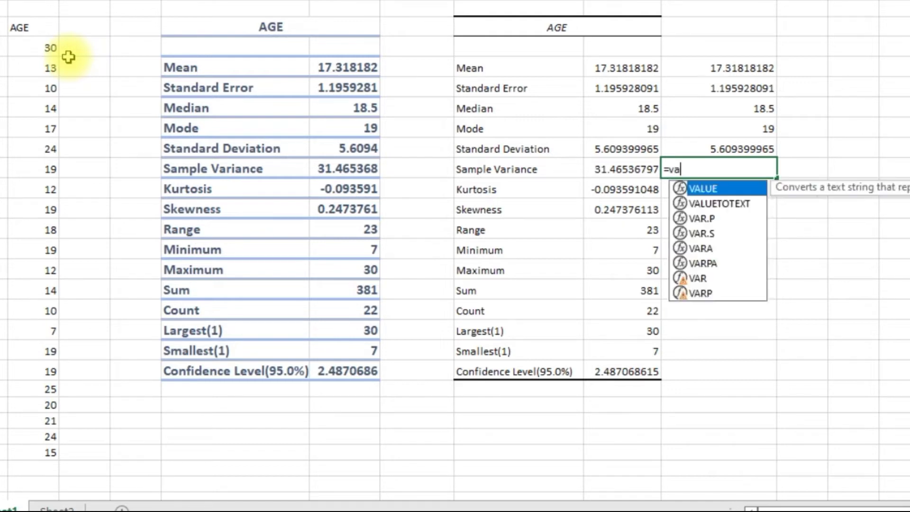
text(r.s()
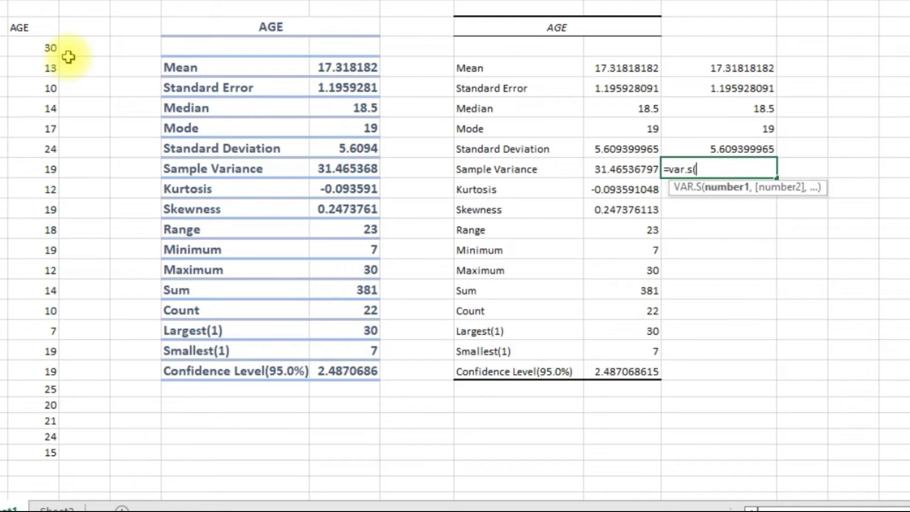
text(age)
key(Tab)
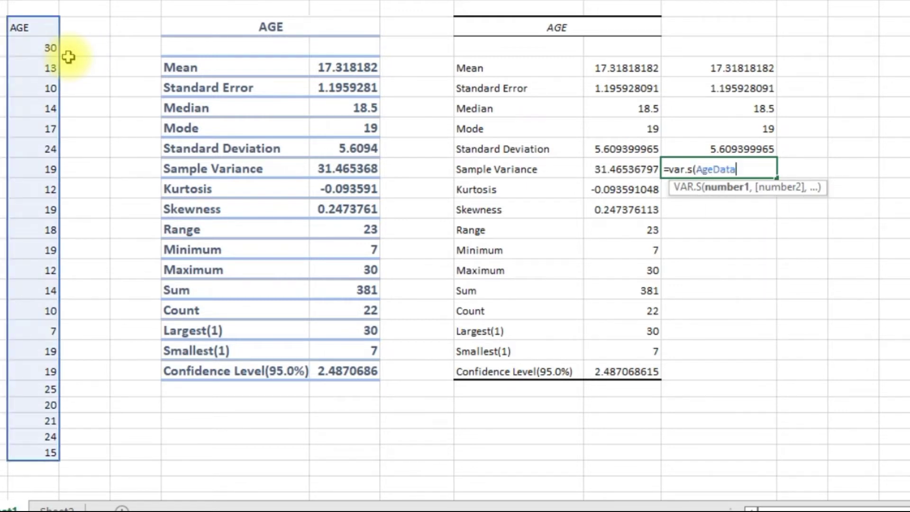
text())
key(Return)
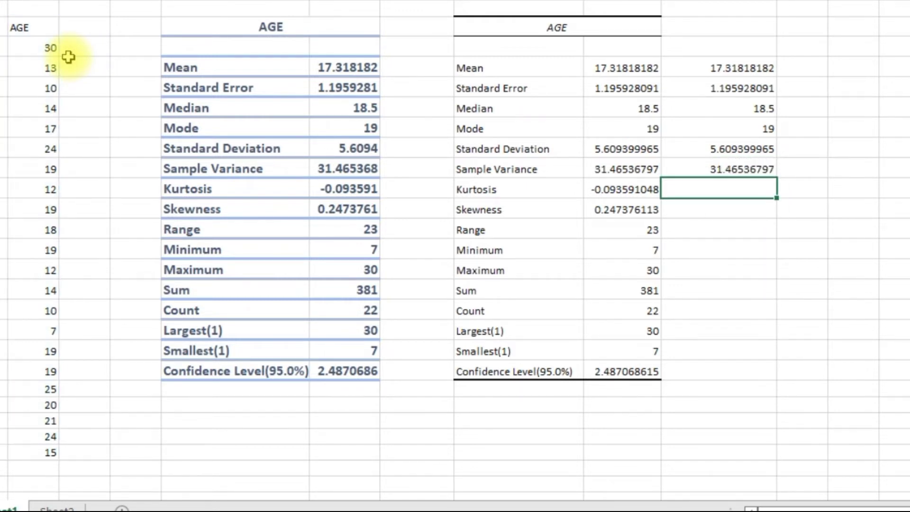
Enter =KURT(AgeData) and =SKEW(AgeData), returning -0.093591048 and 0.247376113.
text(=ku)
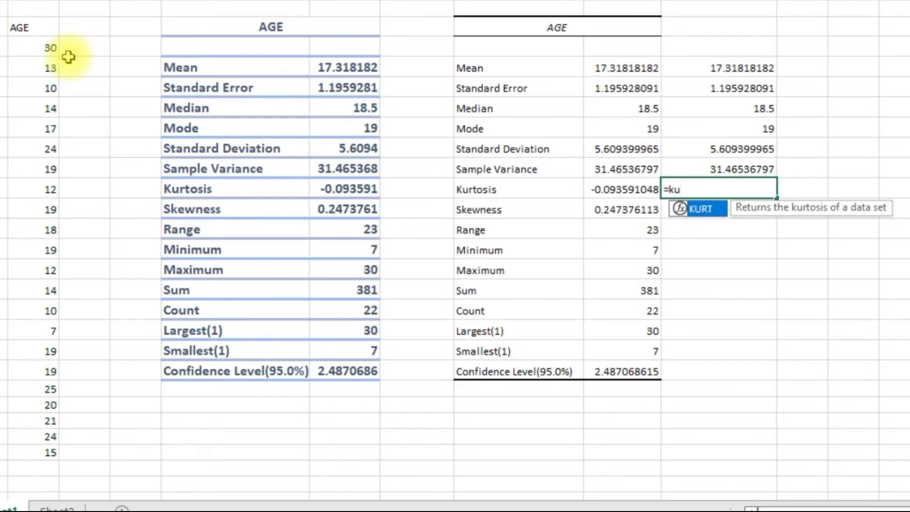
key(Tab)
text(age)
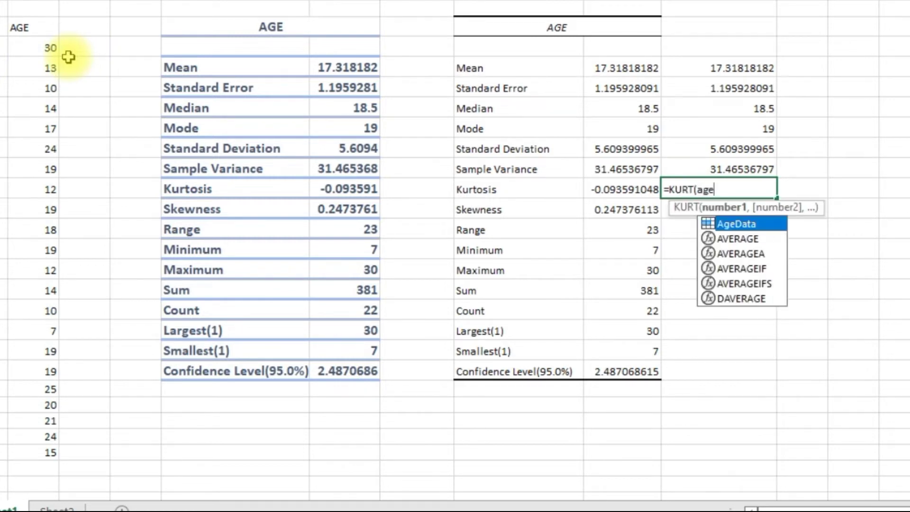
text(data))
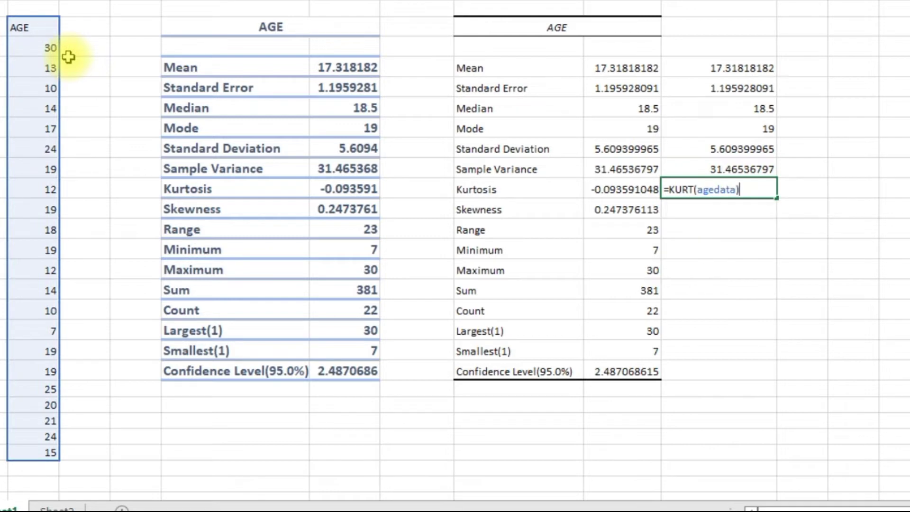
key(Return)
text(=)
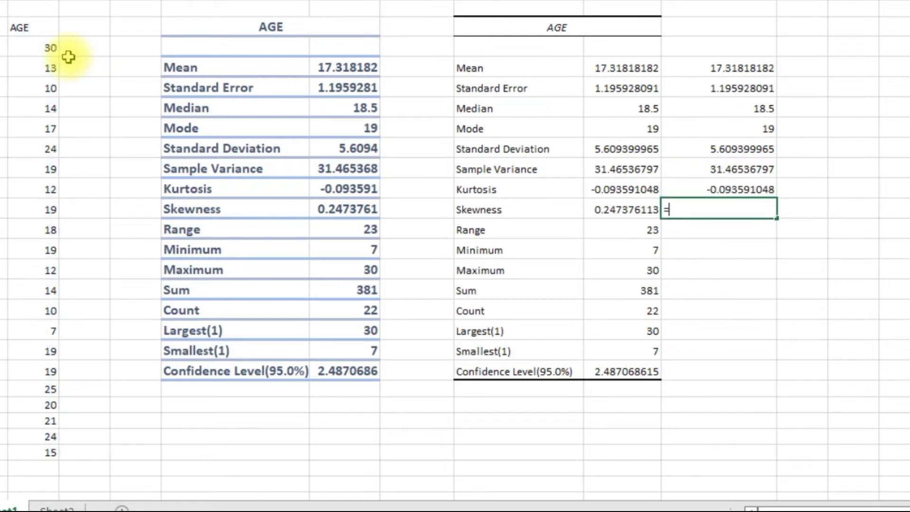
text(sk)
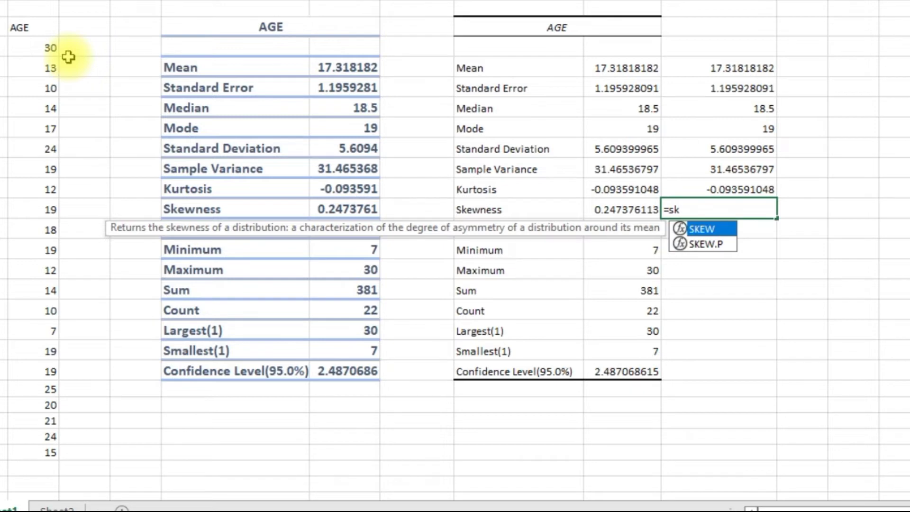
key(Tab)
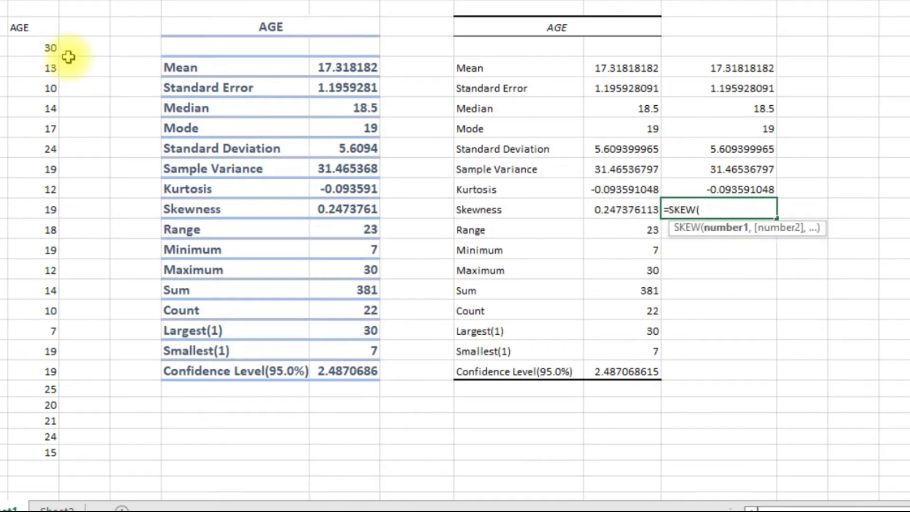
text(agedata)
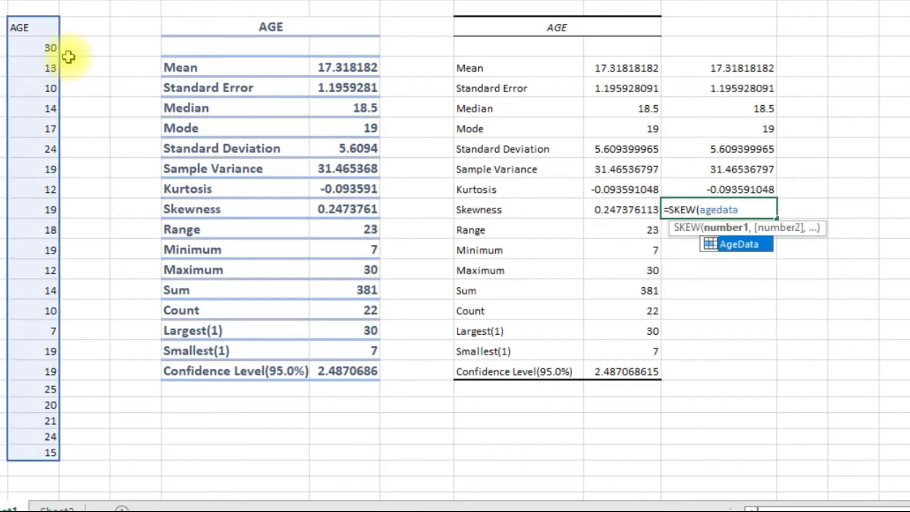
text())
key(Return)
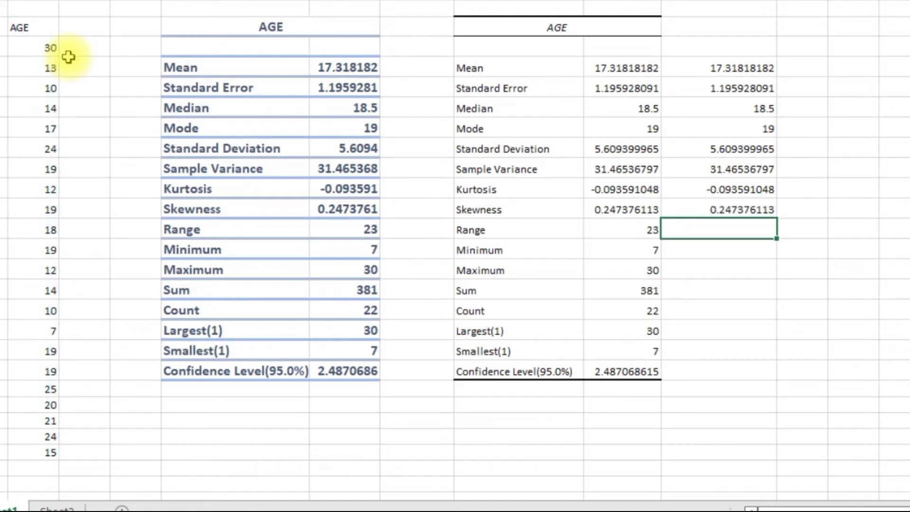
Enter =MAX(AgeData)-MIN(AgeData) in the Range row, returning 23.
text(=max)
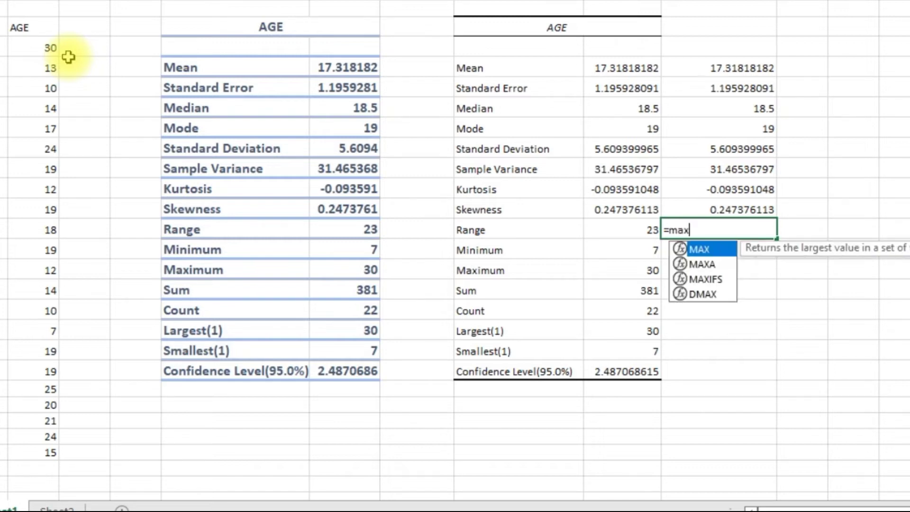
text(()
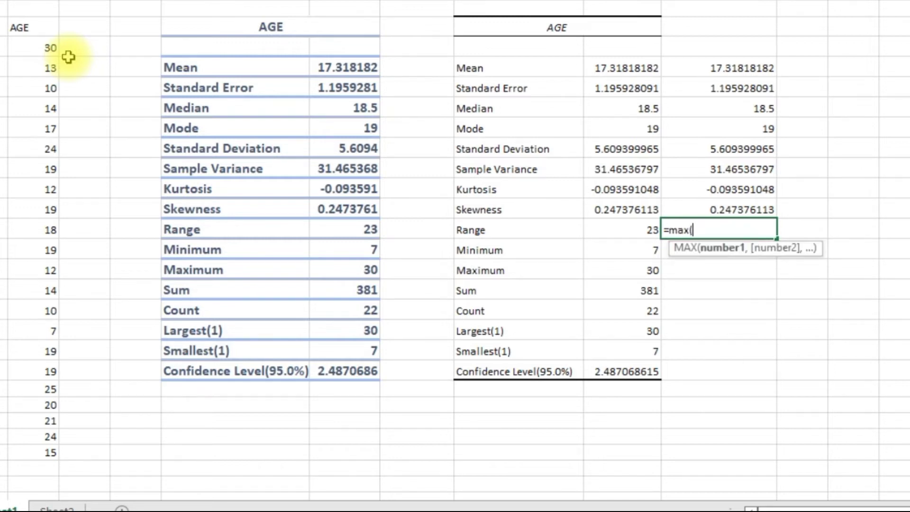
text(agedat)
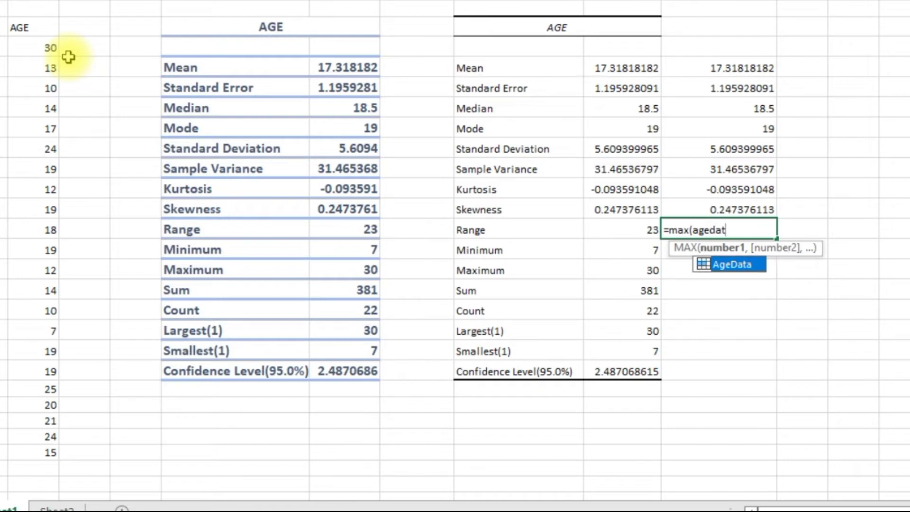
text(a))
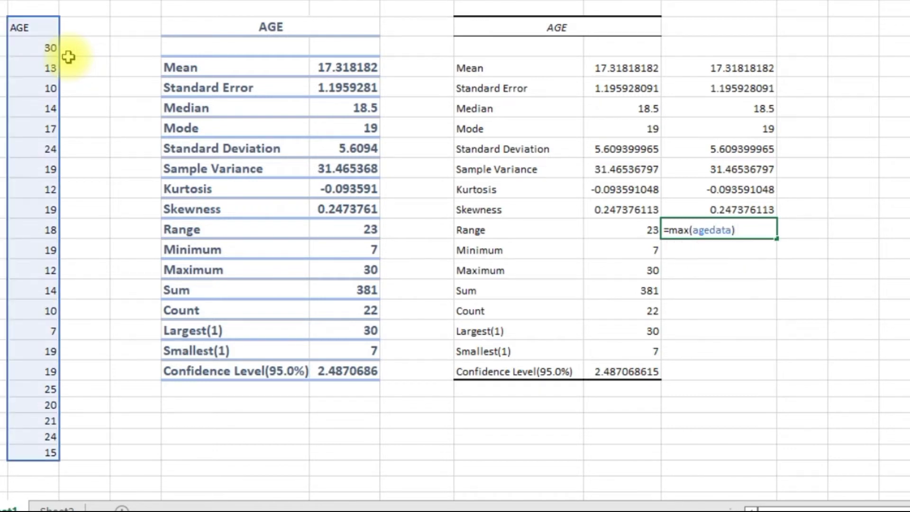
text( - min)
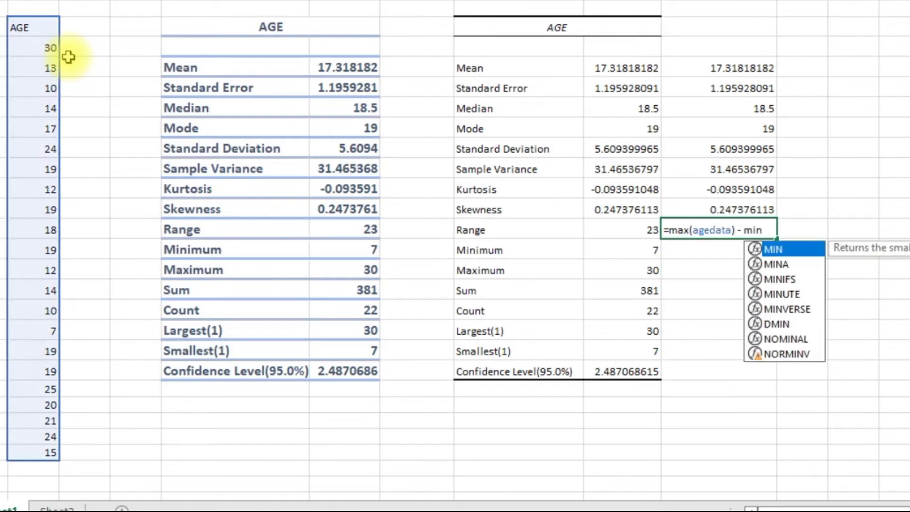
text(()
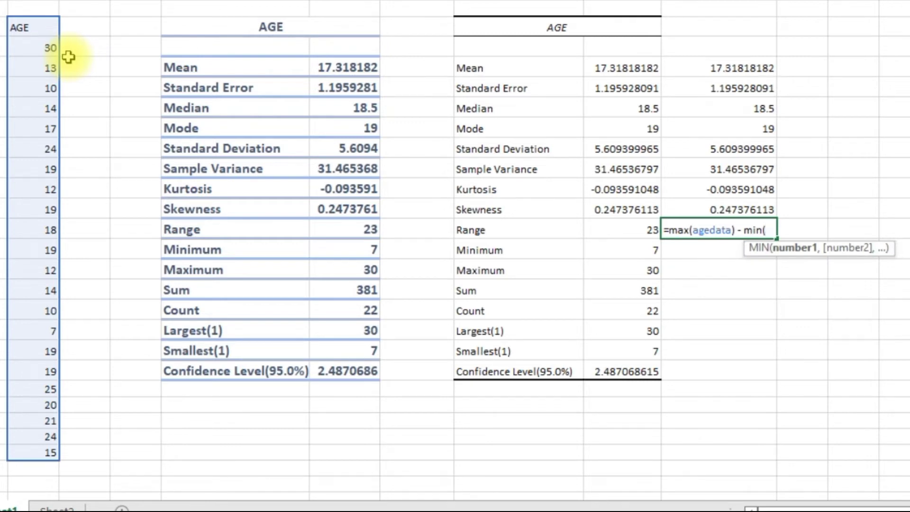
text(age)
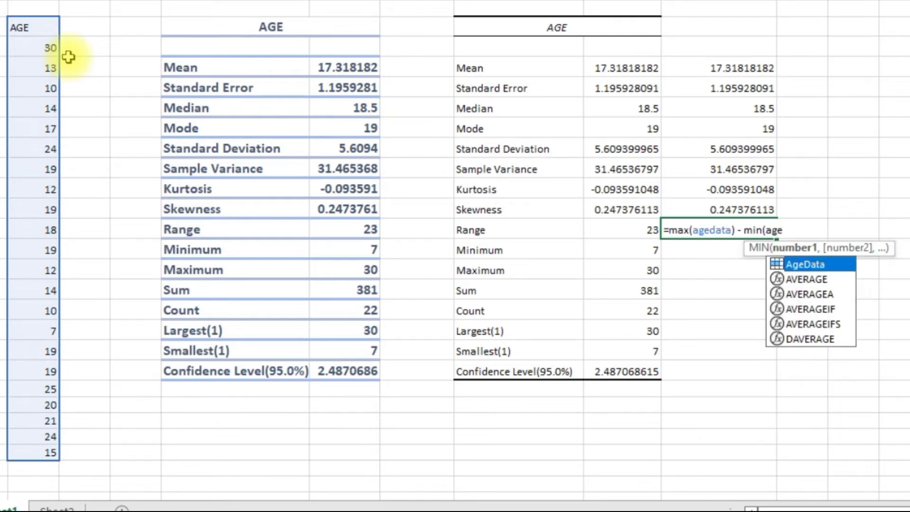
key(Tab)
text())
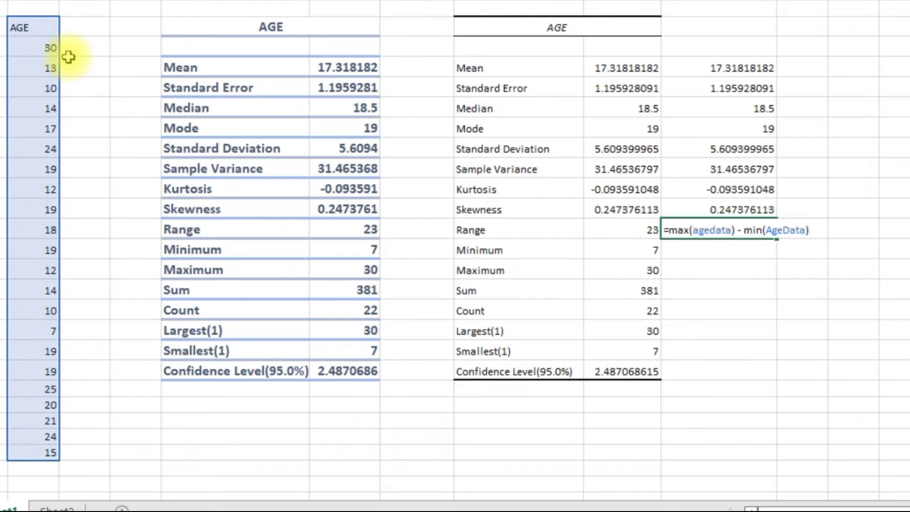
key(Return)
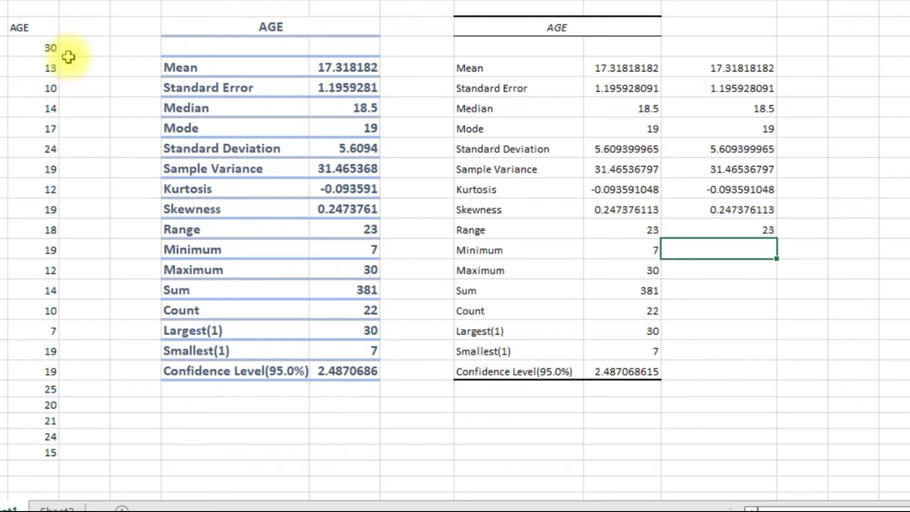
Enter =MIN(AgeData) in the Minimum row, fixing a mistaken AVERAGEA insertion, returning 7.
text(=min()
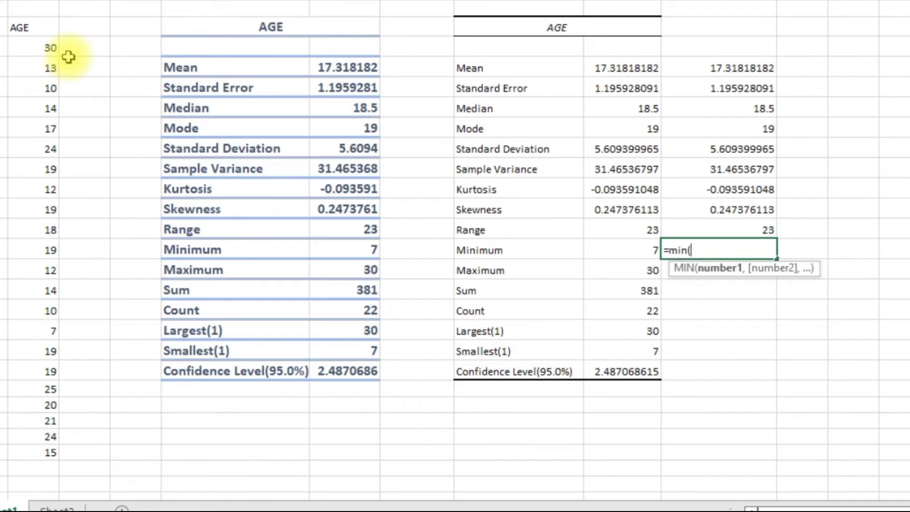
text(agea)
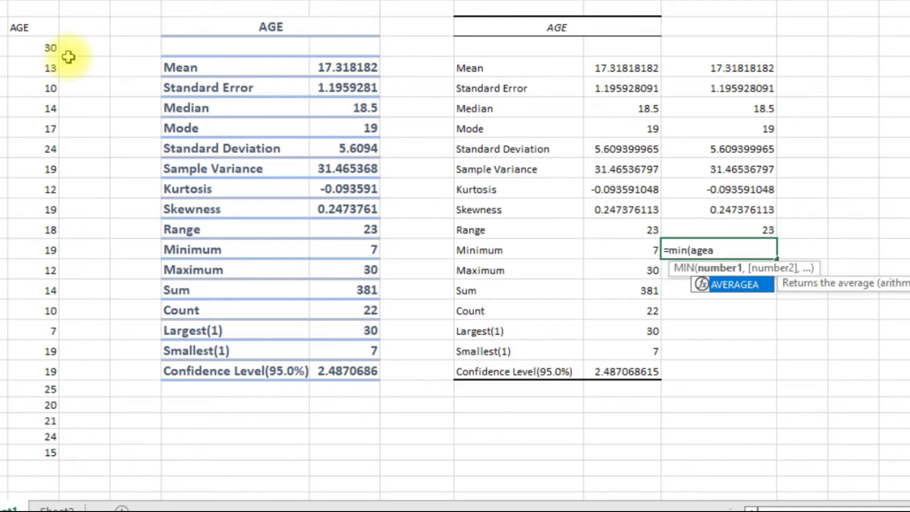
key(Tab)
text())
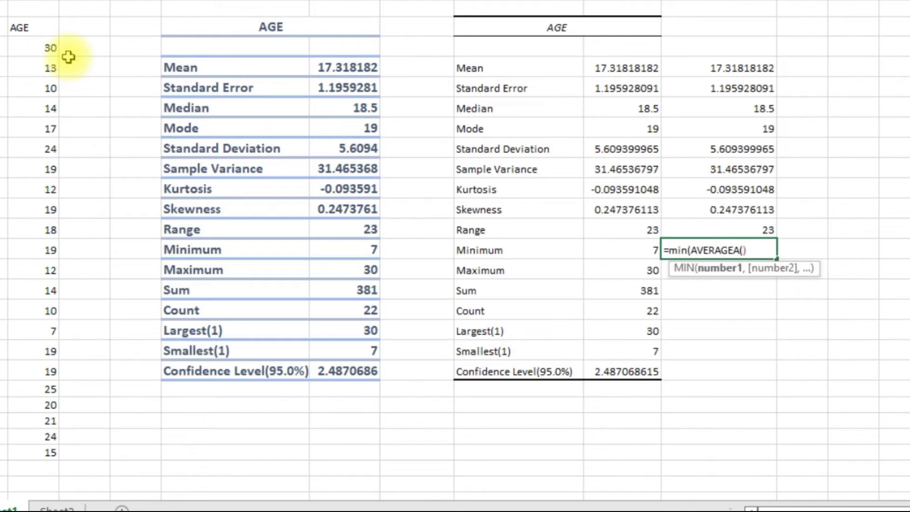
key(BackSpace)
key(BackSpace)
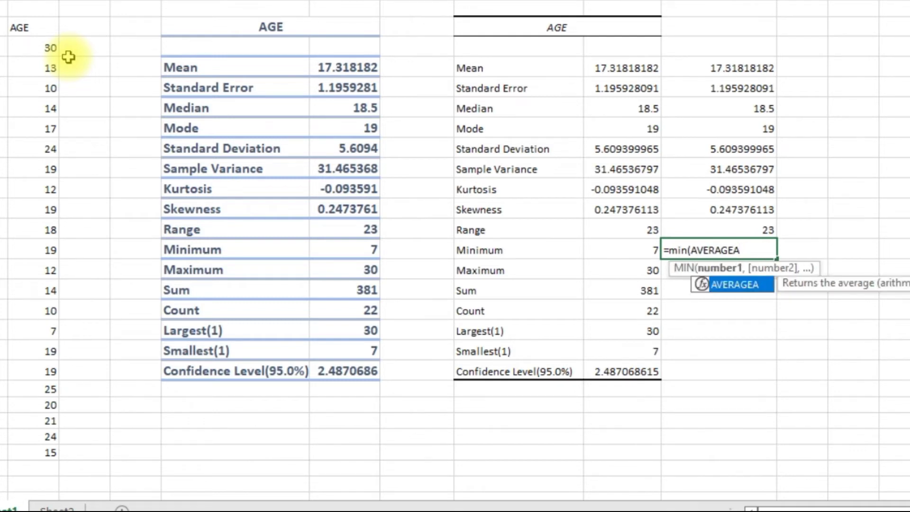
key(BackSpace)
key(BackSpace)
key(BackSpace)
key(BackSpace)
key(BackSpace)
key(BackSpace)
key(BackSpace)
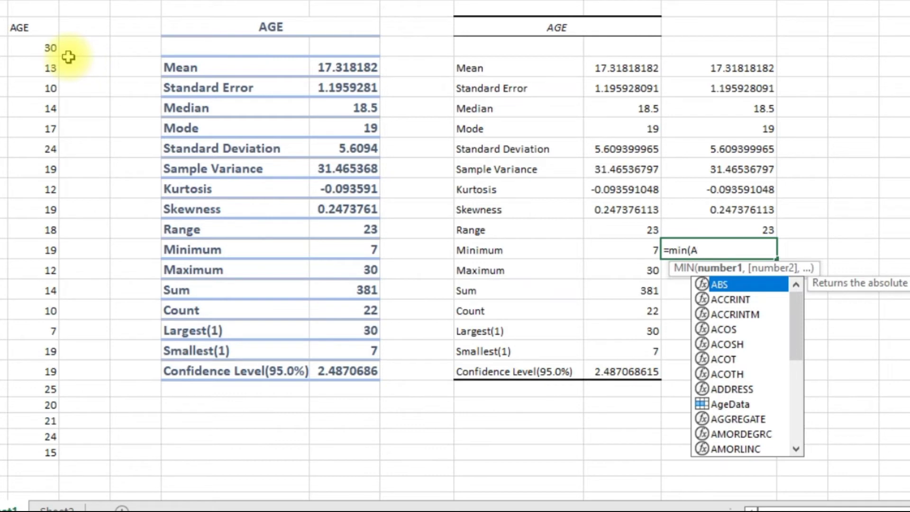
text(ged)
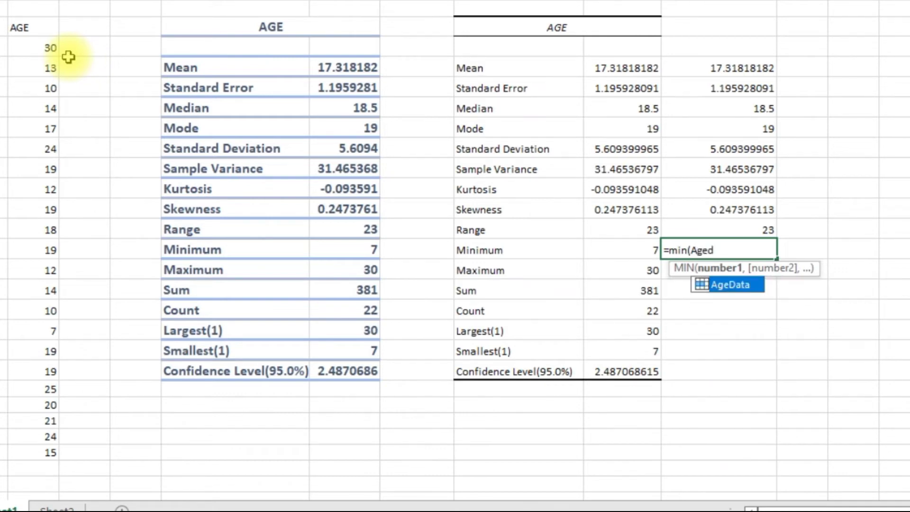
key(Tab)
text())
key(Return)
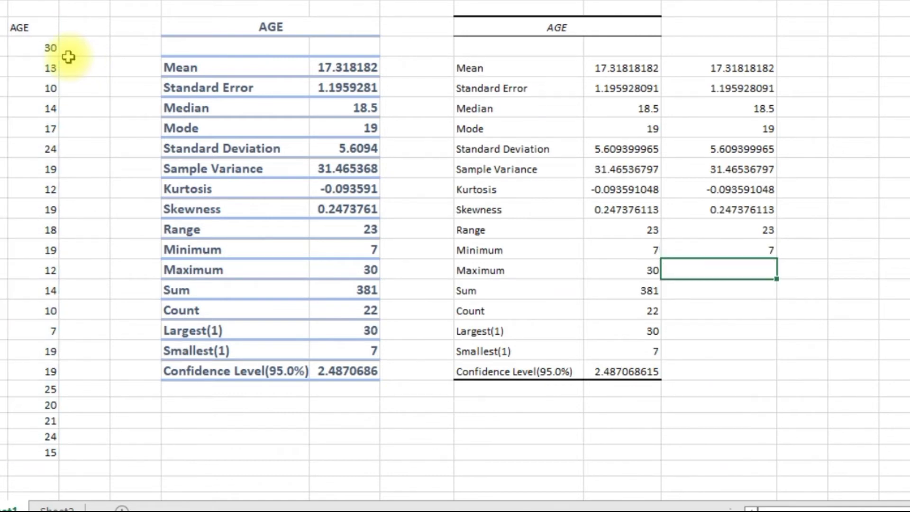
Enter =MAX(AgeData) in the Maximum row, returning 30, and begin the SUM formula.
text(=max()
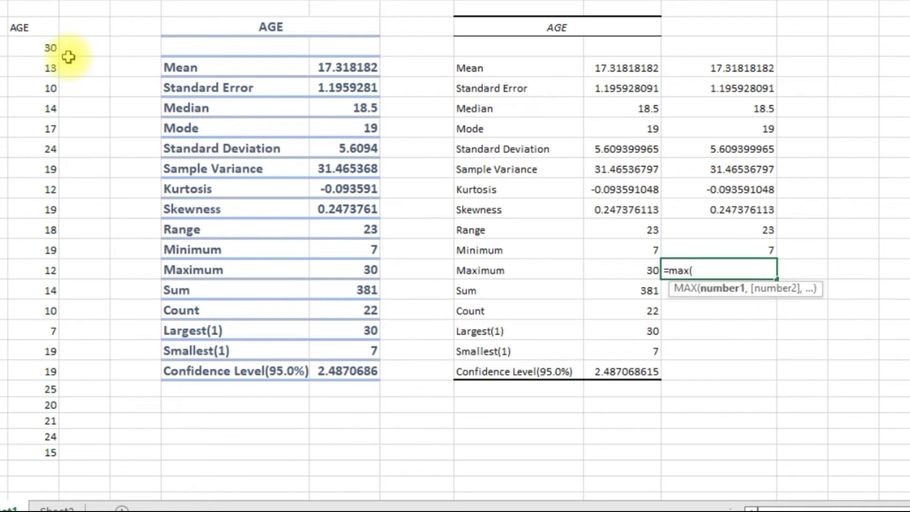
text(agedata))
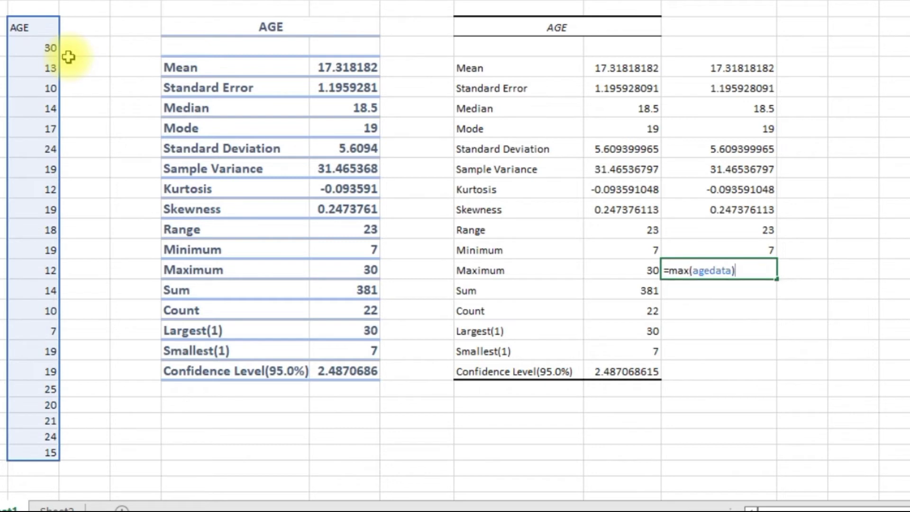
key(Return)
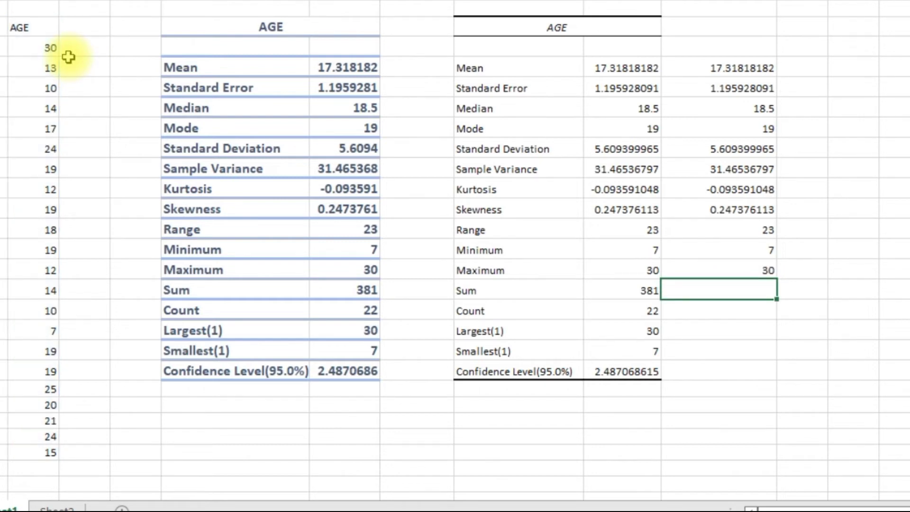
text(=sum()
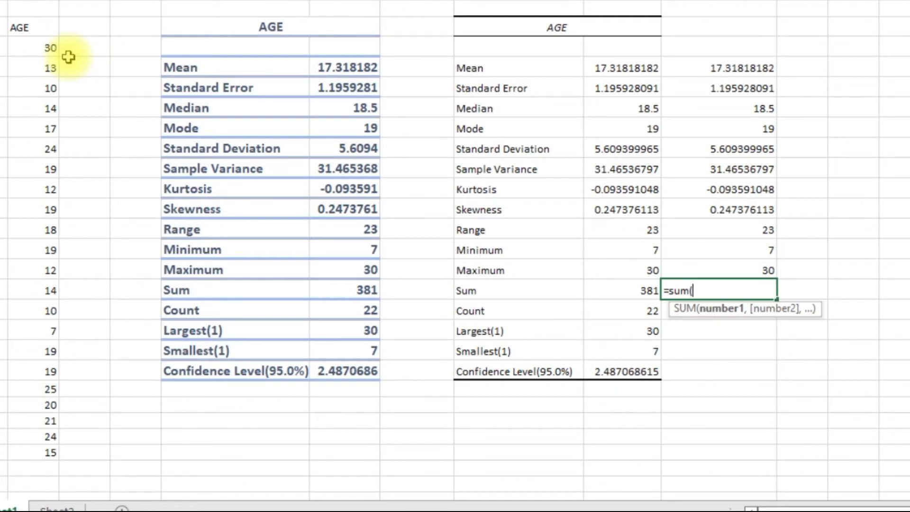
Enter =SUM(AgeData) and =COUNT(AgeData), returning 381 and 22, and type =LARGE(AgeData,1).
text(agedata)
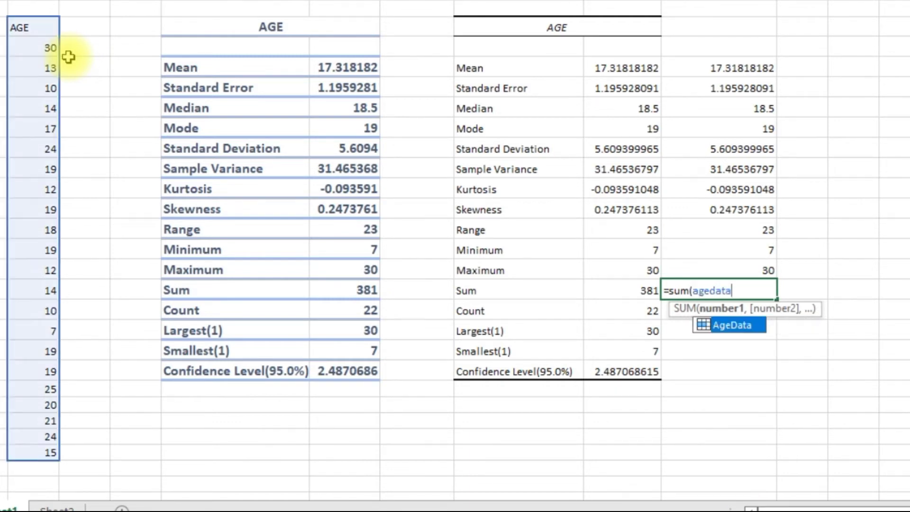
text())
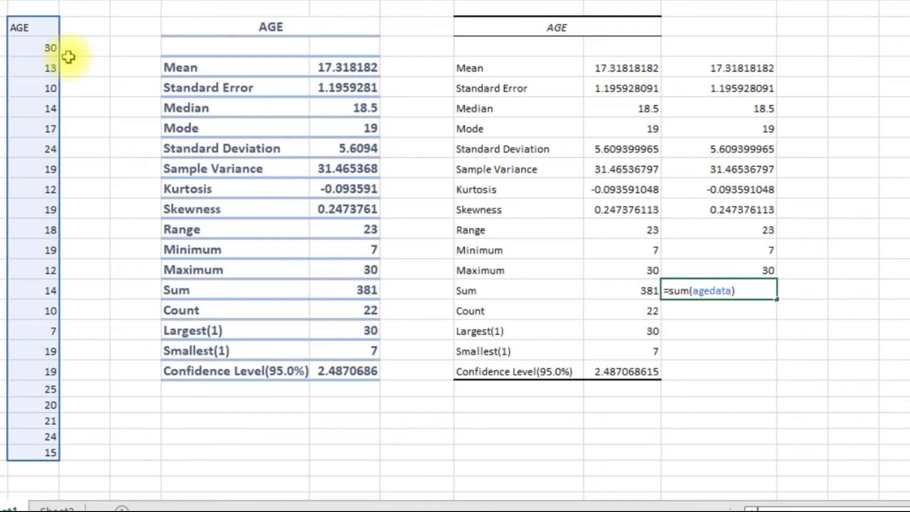
key(Return)
text(=count()
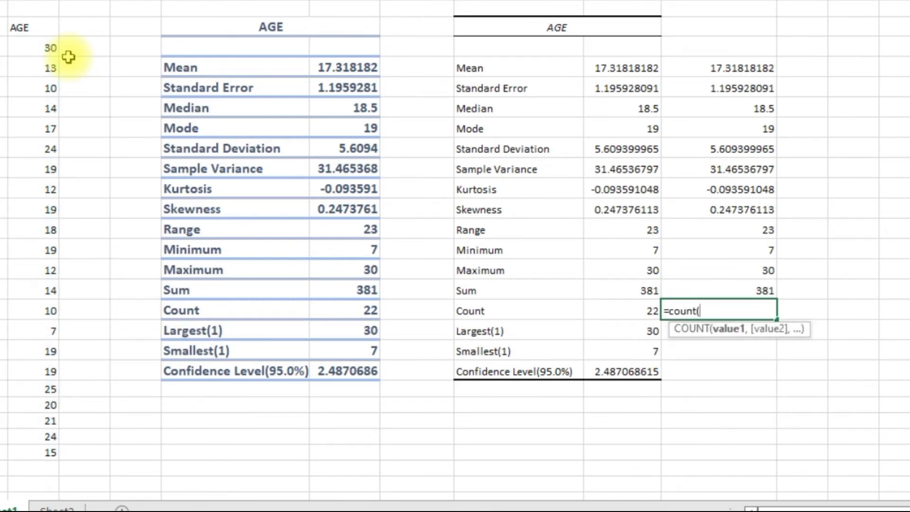
text(age)
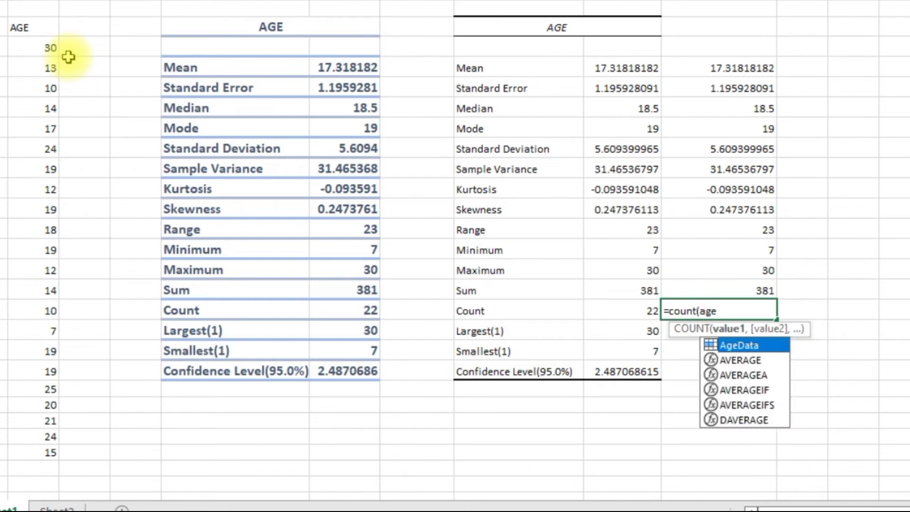
text(data))
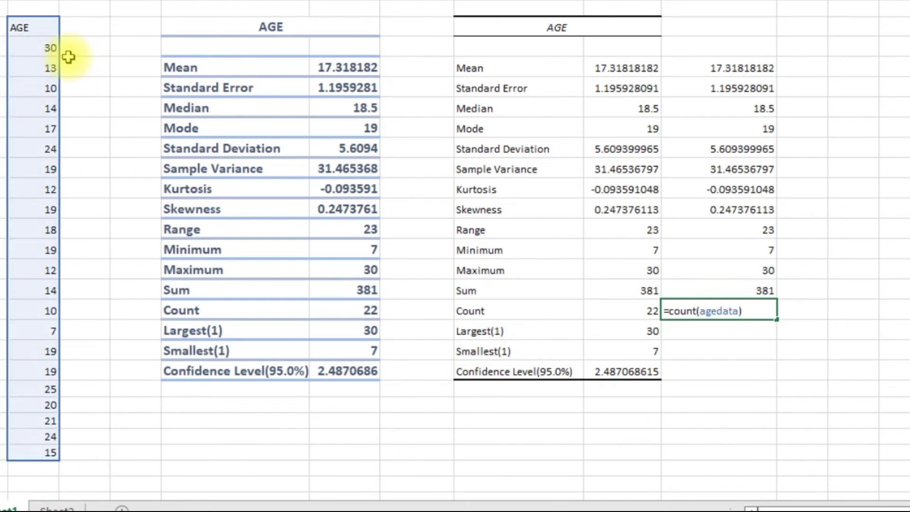
key(Return)
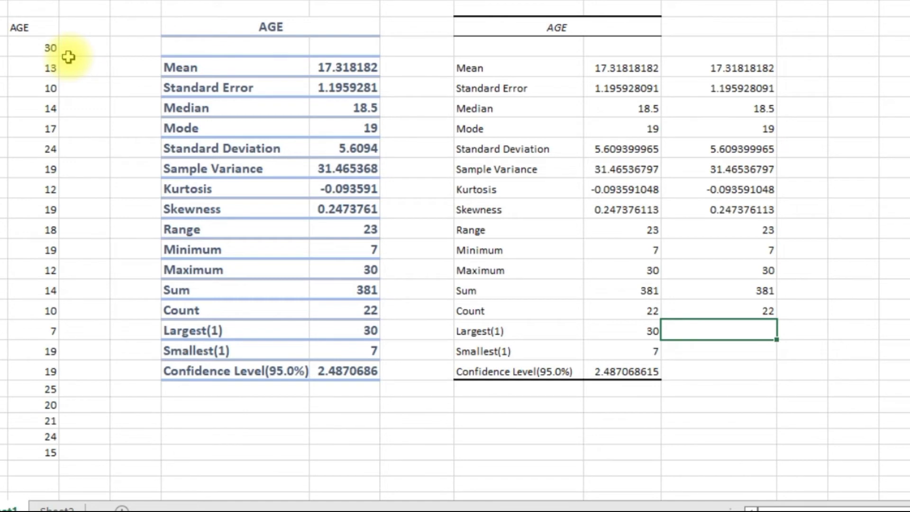
text(=large)
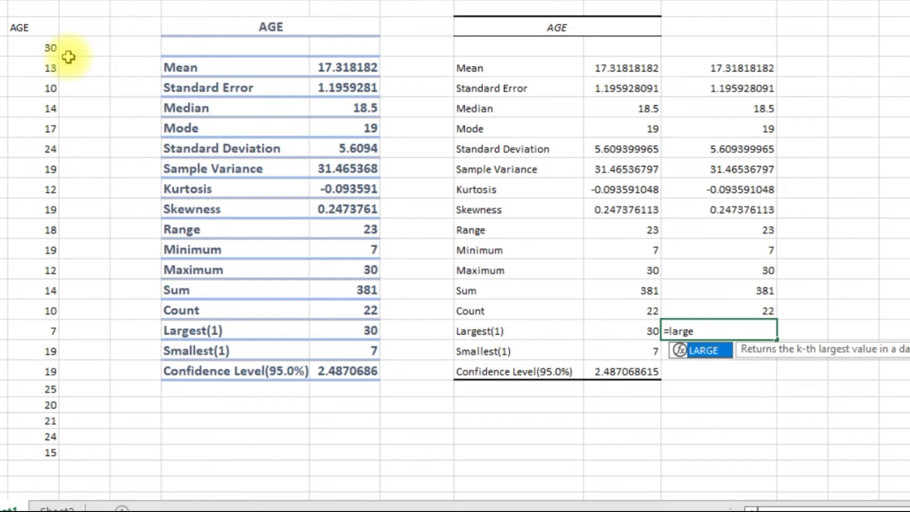
text(()
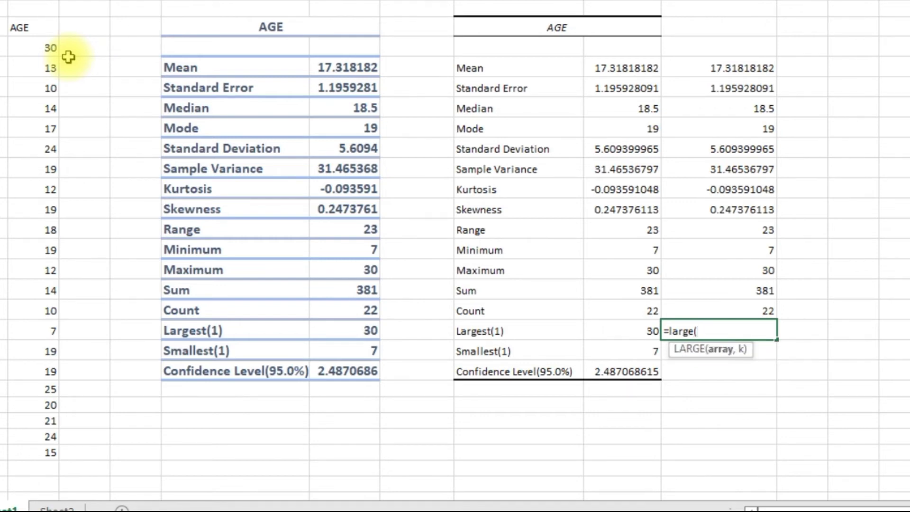
text(a)
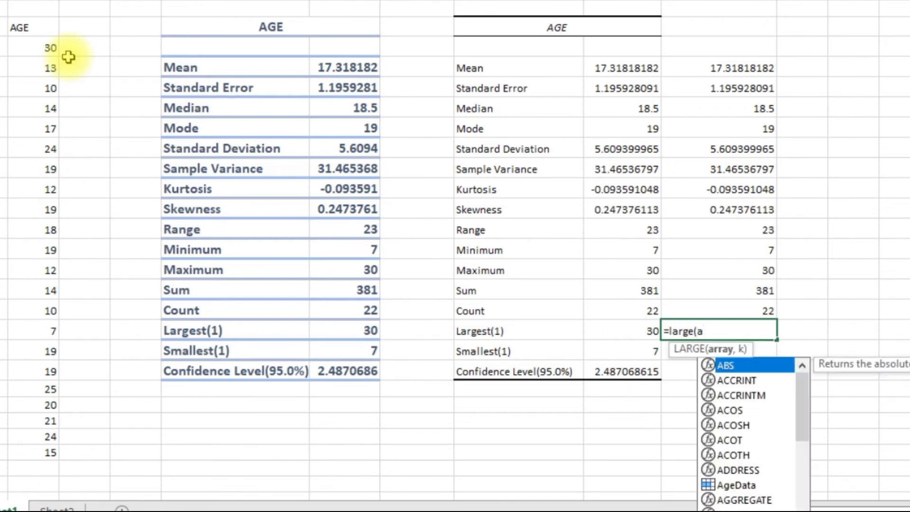
text(gedata)
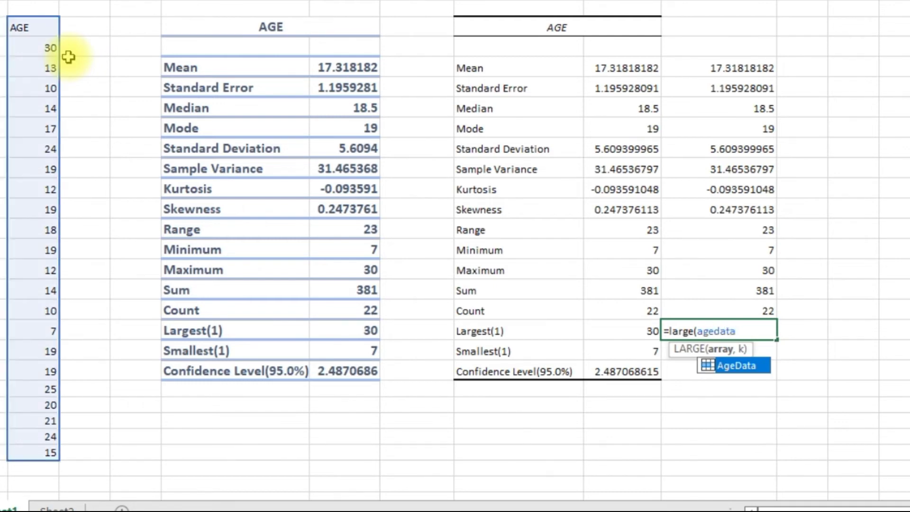
text(,1))
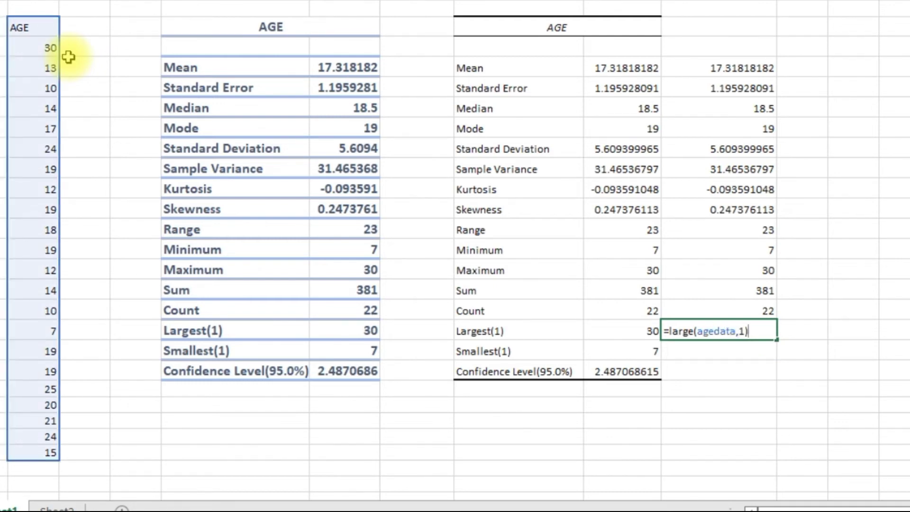
Commit =LARGE(AgeData,1) and enter =SMALL(AgeData,1), returning 30 and 7.
key(Return)
text(=)
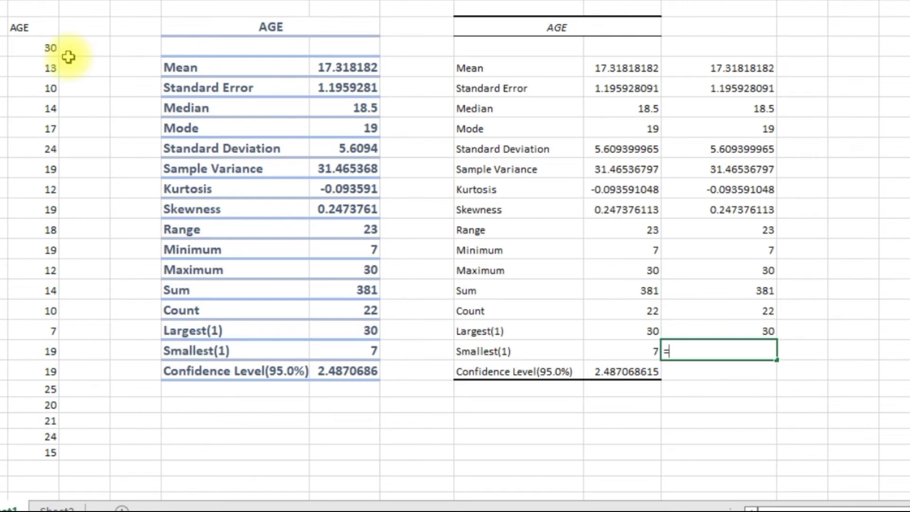
text(small)
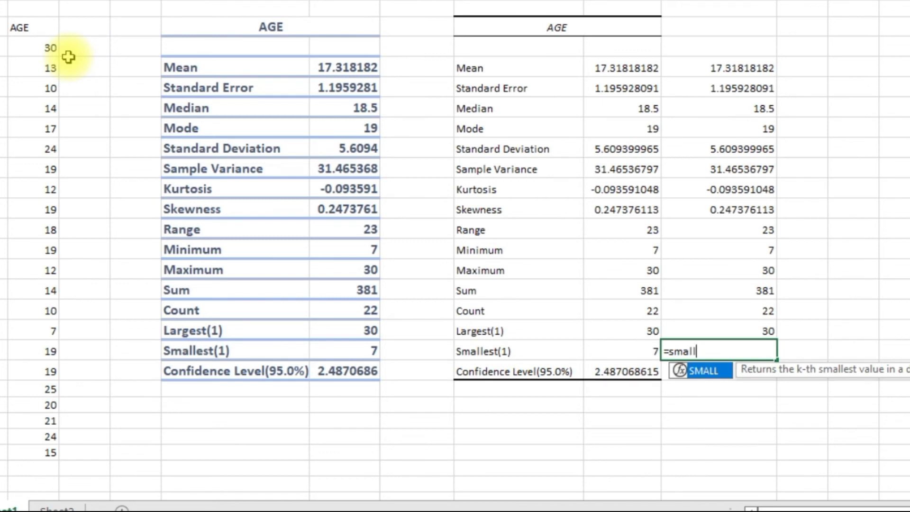
text((age)
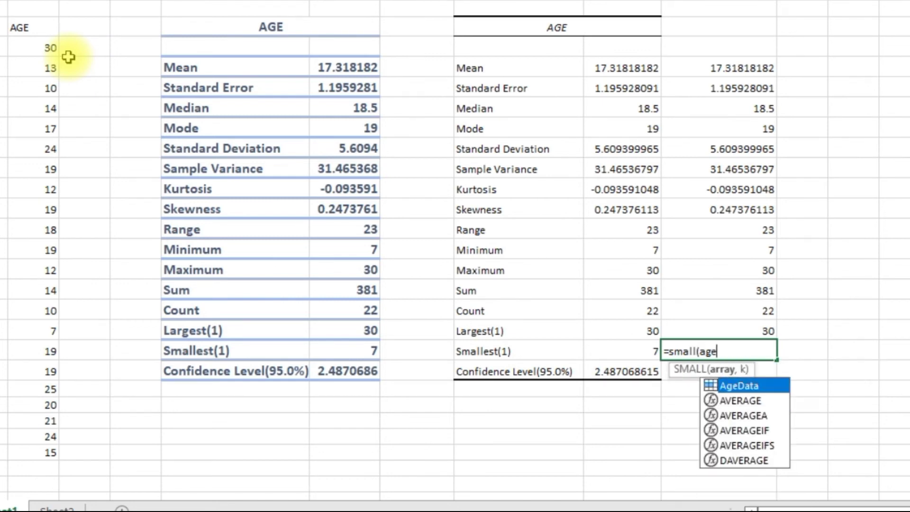
text(data)
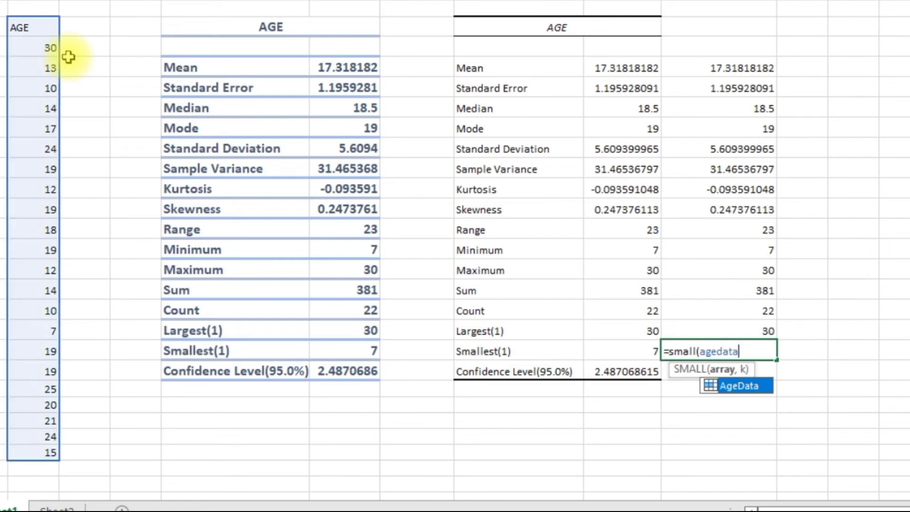
text(,)
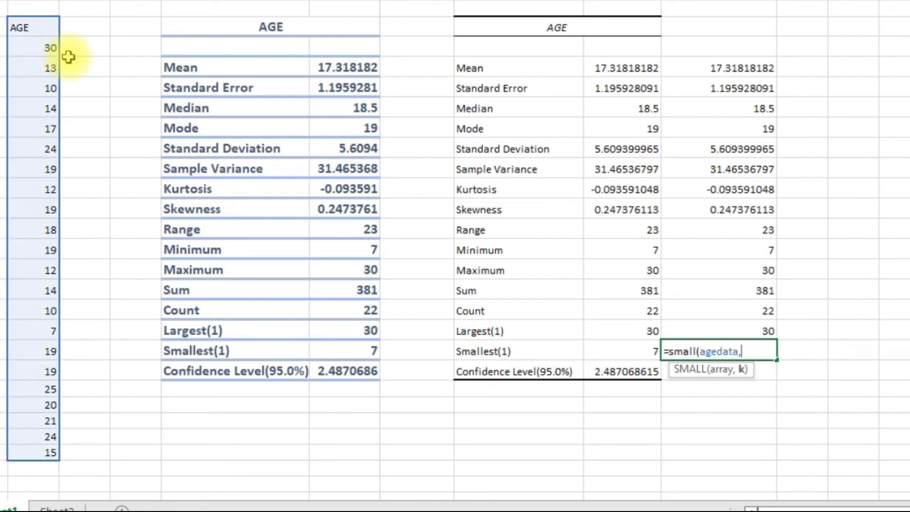
text(1))
key(Return)
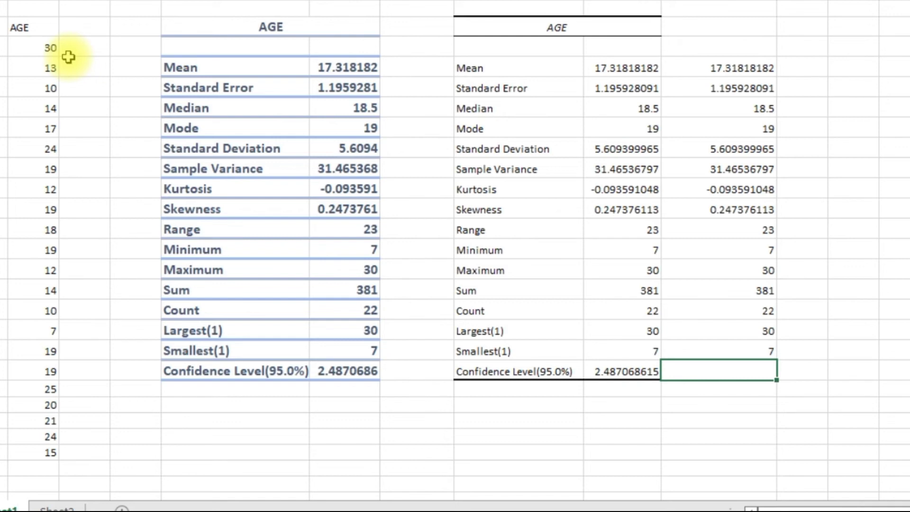
Enter =CONFIDENCE.T(0.05, STDEV.S(AgeData), COUNT(AgeData)) for Confidence Level, returning 2.487068615.
text(=c)
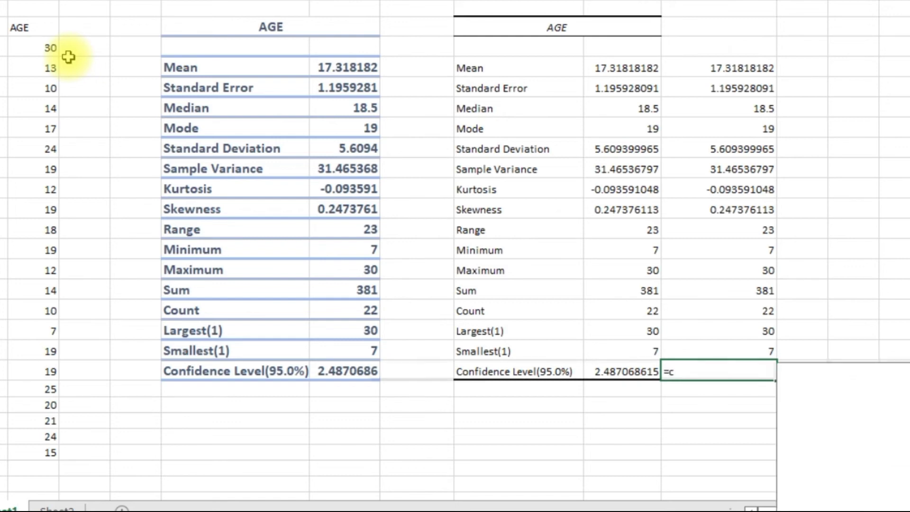
text(onfin)
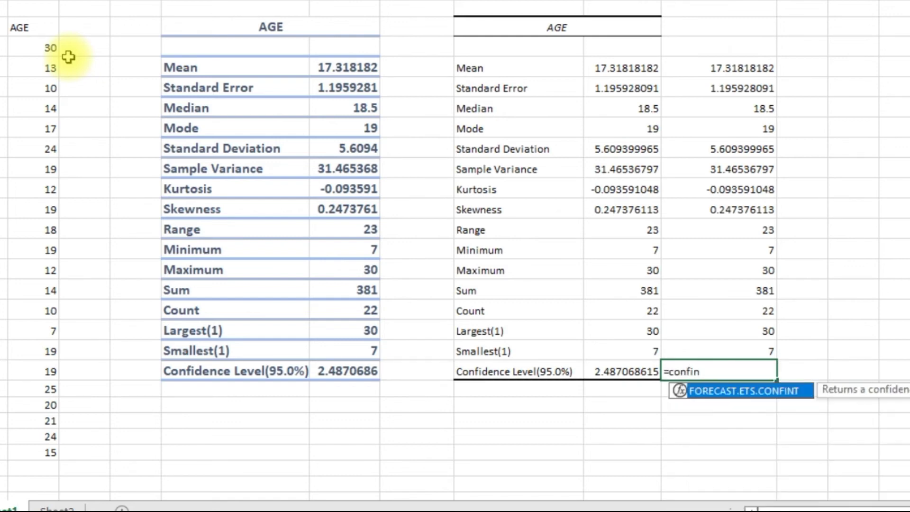
key(BackSpace)
key(BackSpace)
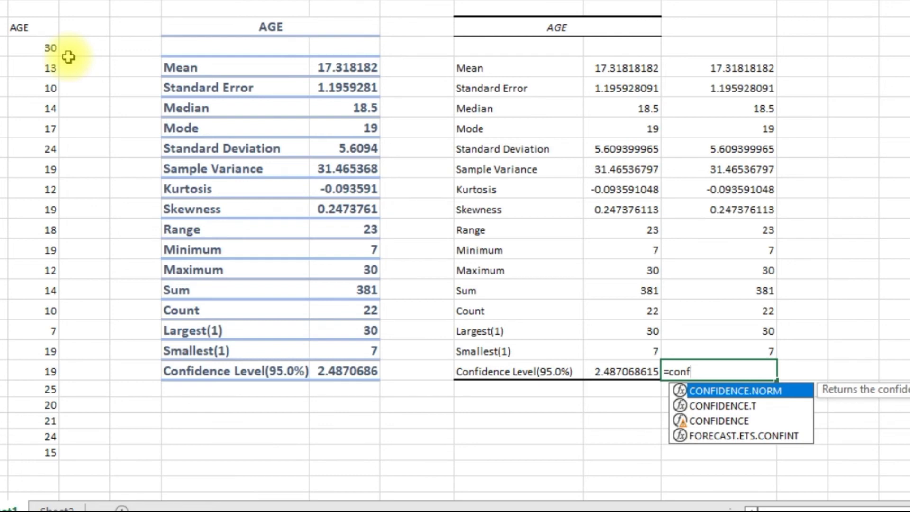
text(iden)
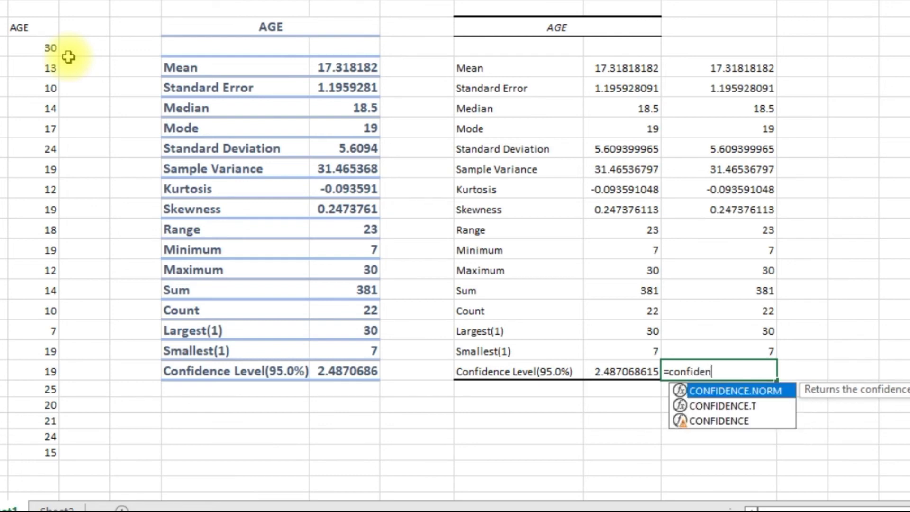
key(Down)
key(Tab)
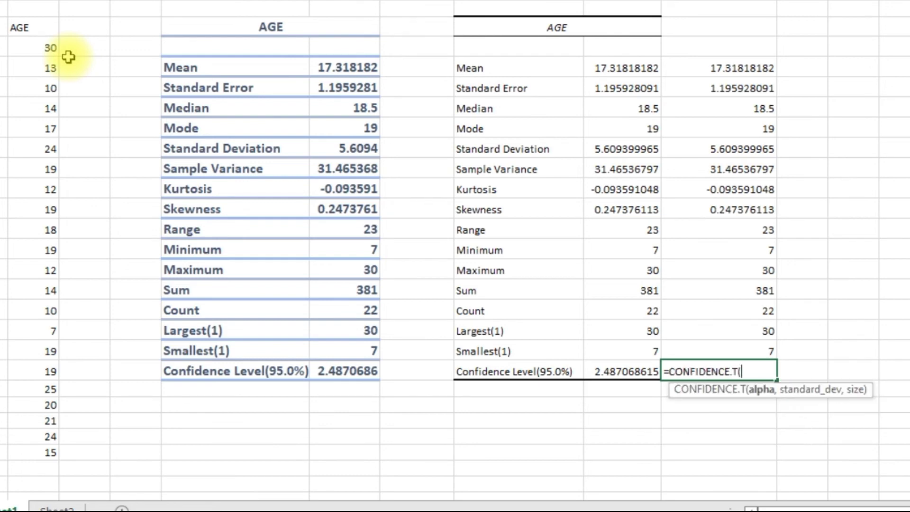
text(0.05, )
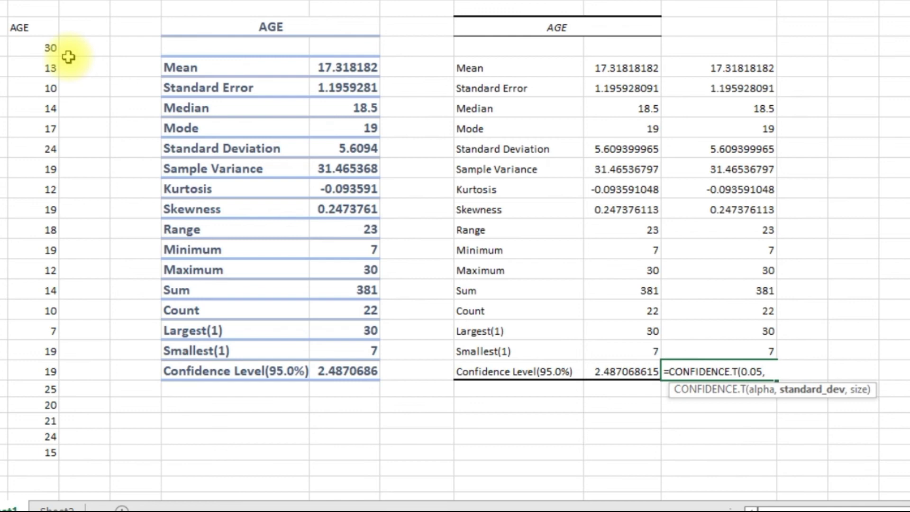
text(sta)
key(BackSpace)
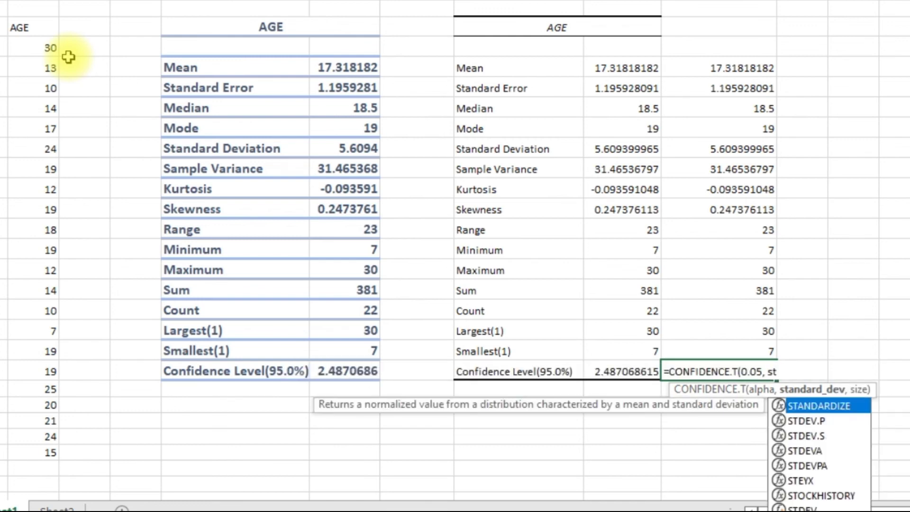
key(Down)
key(Down)
key(Tab)
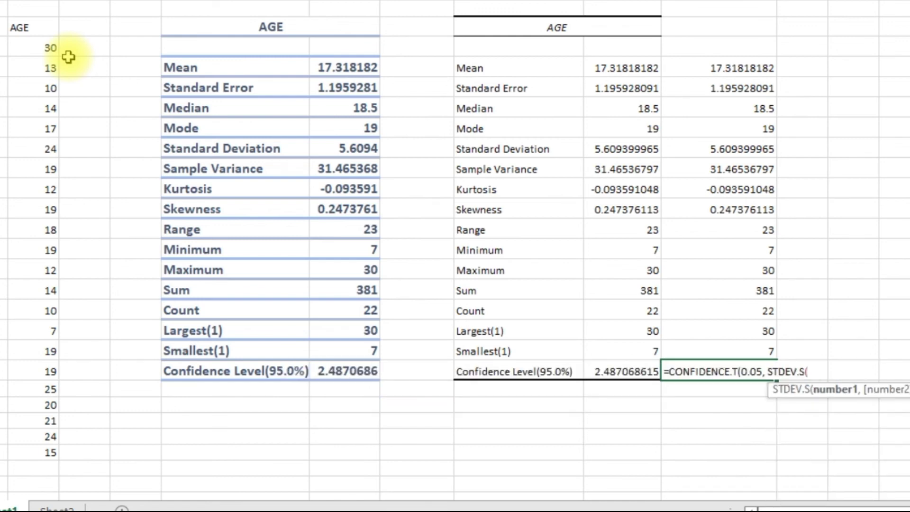
text(agedata)
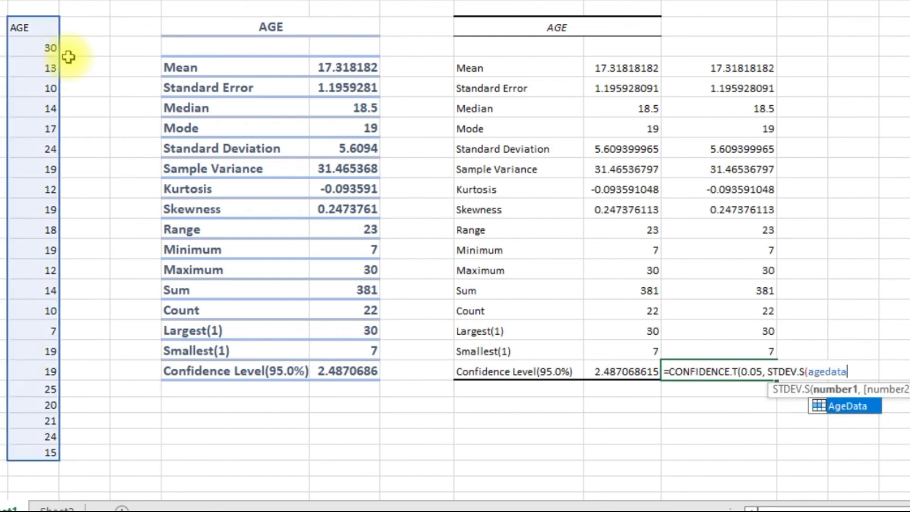
text())
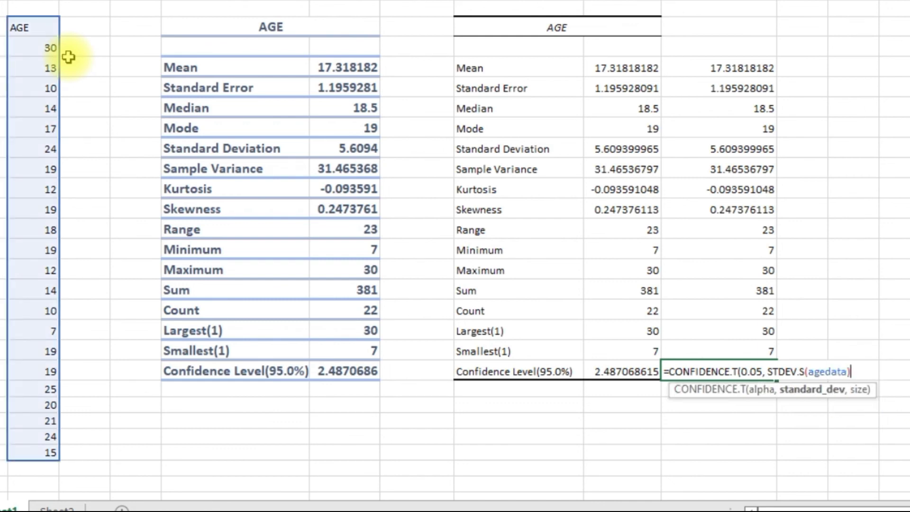
text(, count)
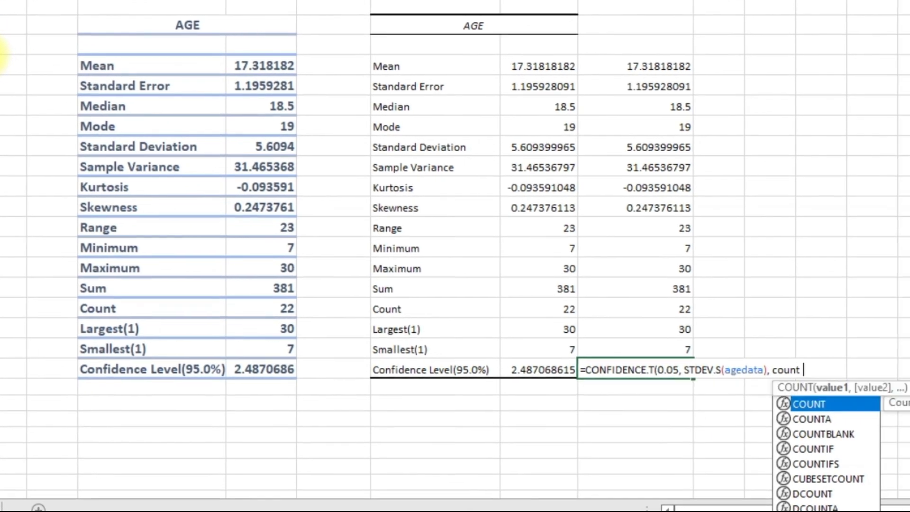
text(()
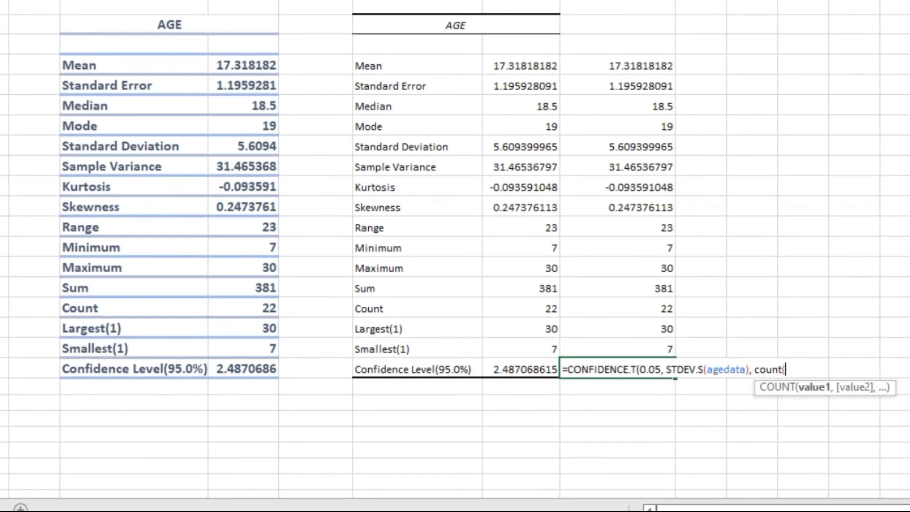
text(age)
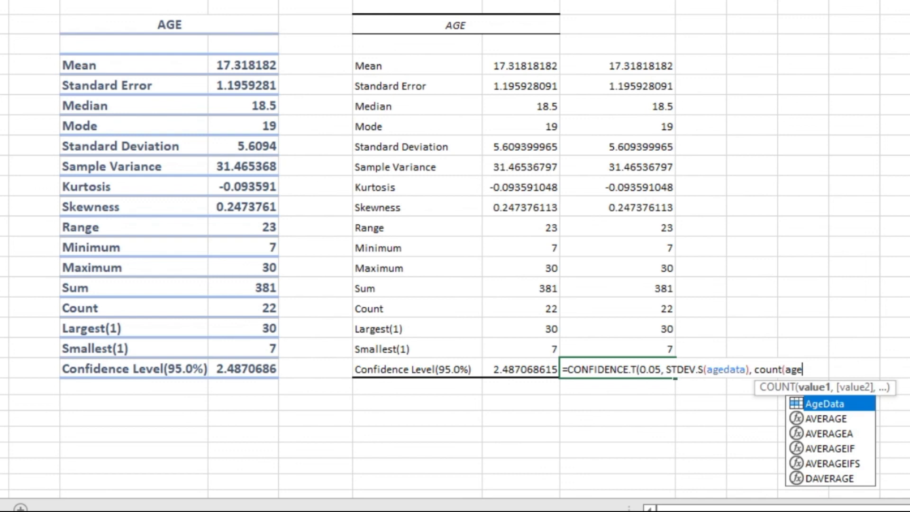
text(data))
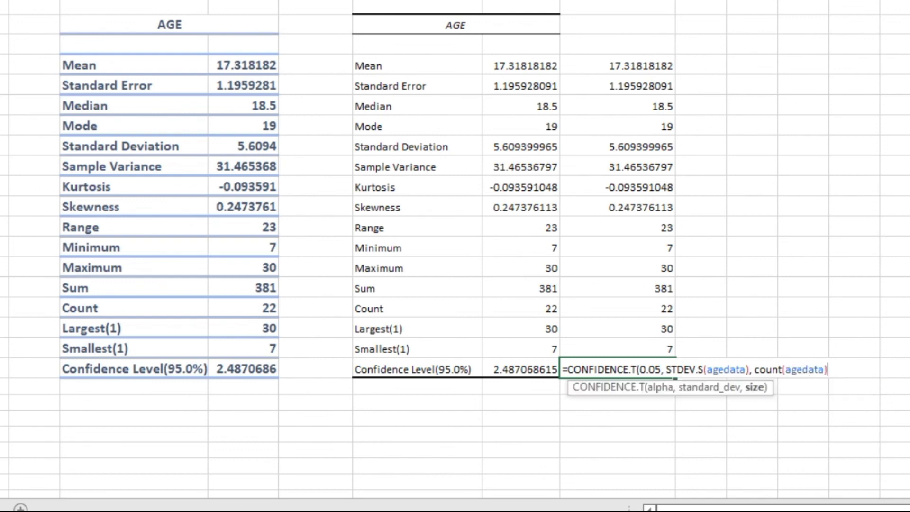
text())
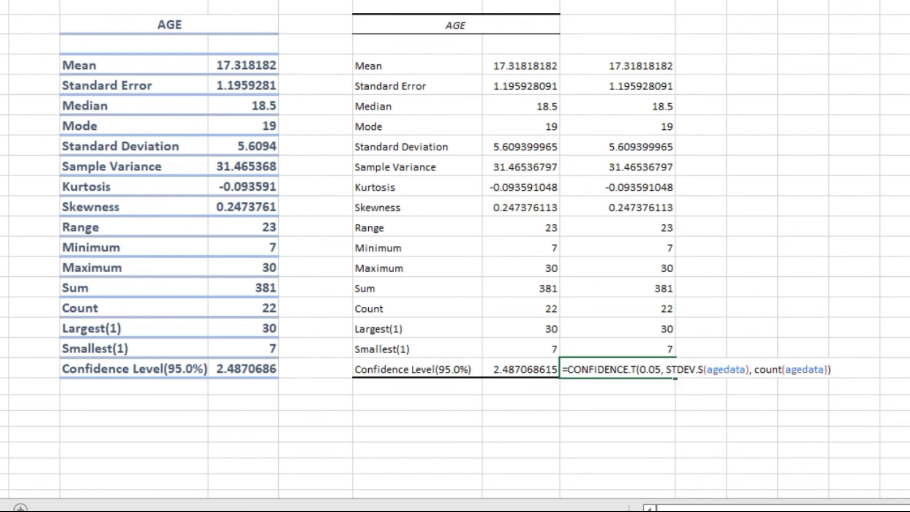
key(Return)
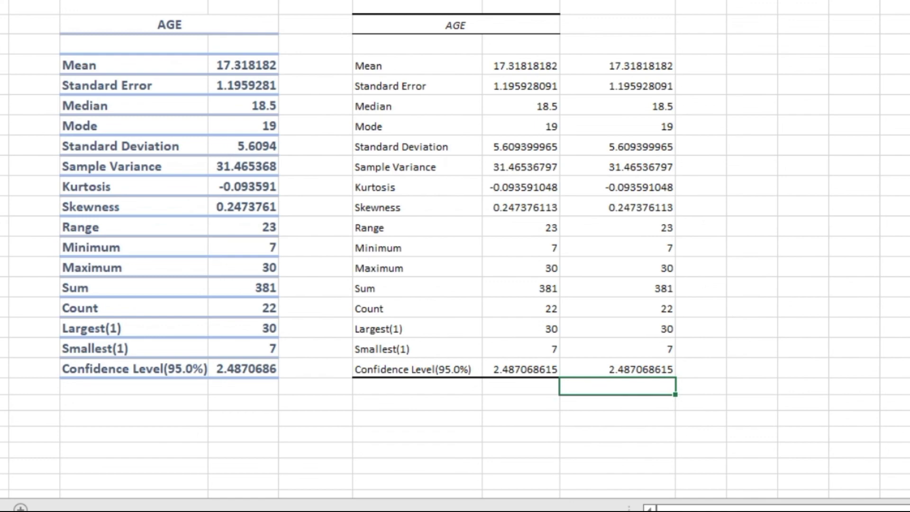
drag(521, 24, 616, 24)
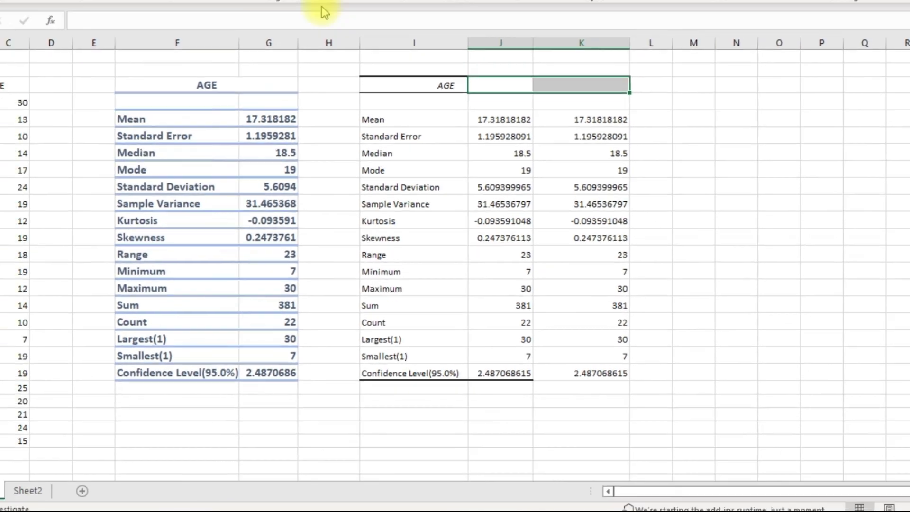